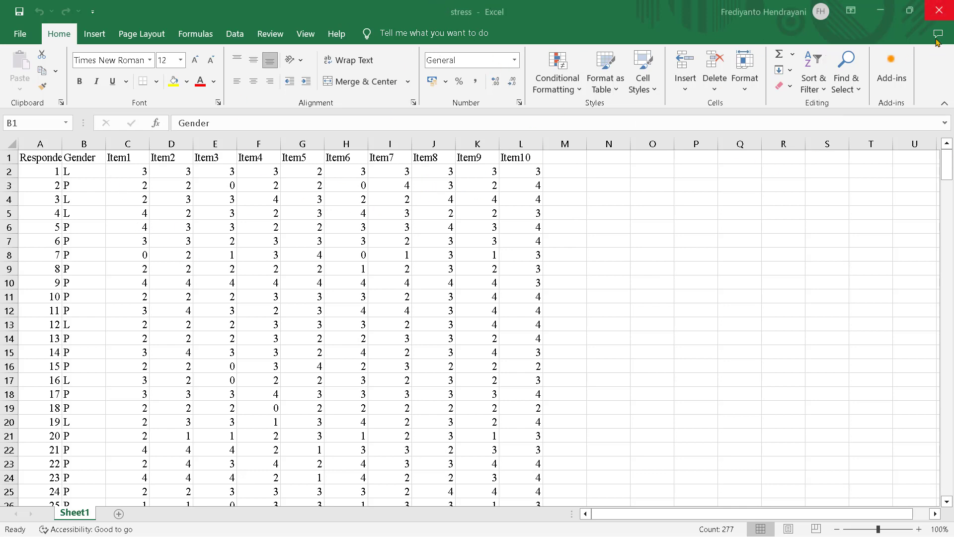
- Load the stress text control file from the desktop into Winsteps and run the analysis with a temporary report output file
{"action": "left_click", "coordinate": [880, 10]}
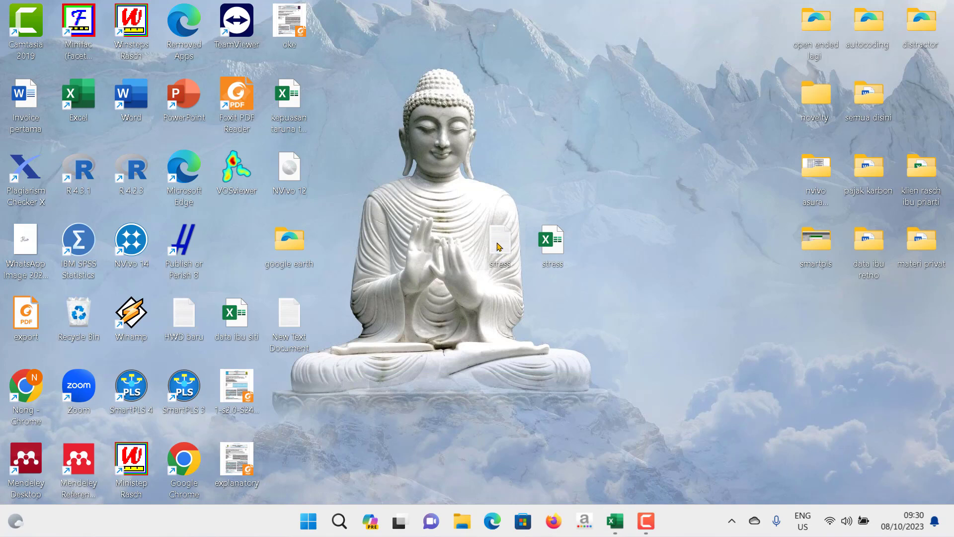
{"action": "left_click_drag", "start_coordinate": [500, 246], "coordinate": [128, 28]}
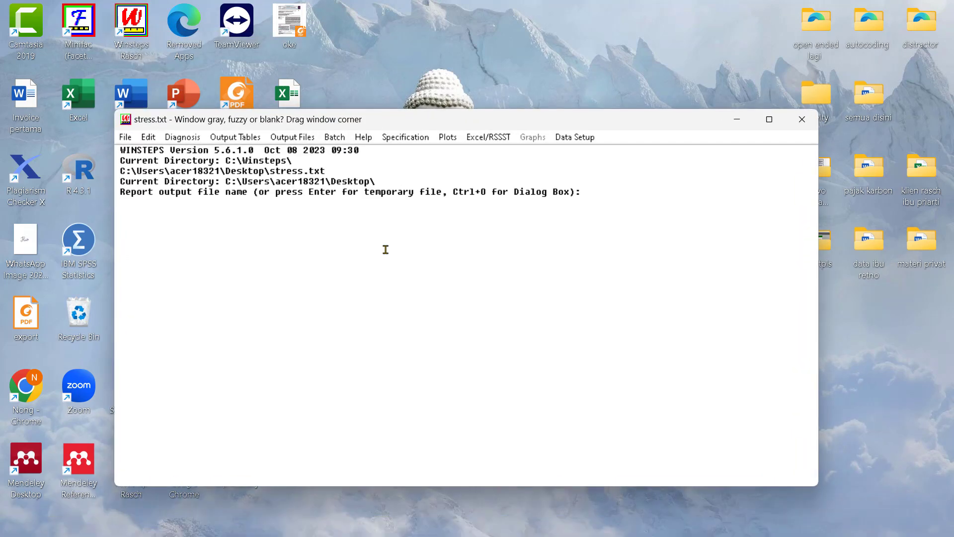
{"action": "key", "text": "Return"}
{"action": "key", "text": "Return"}
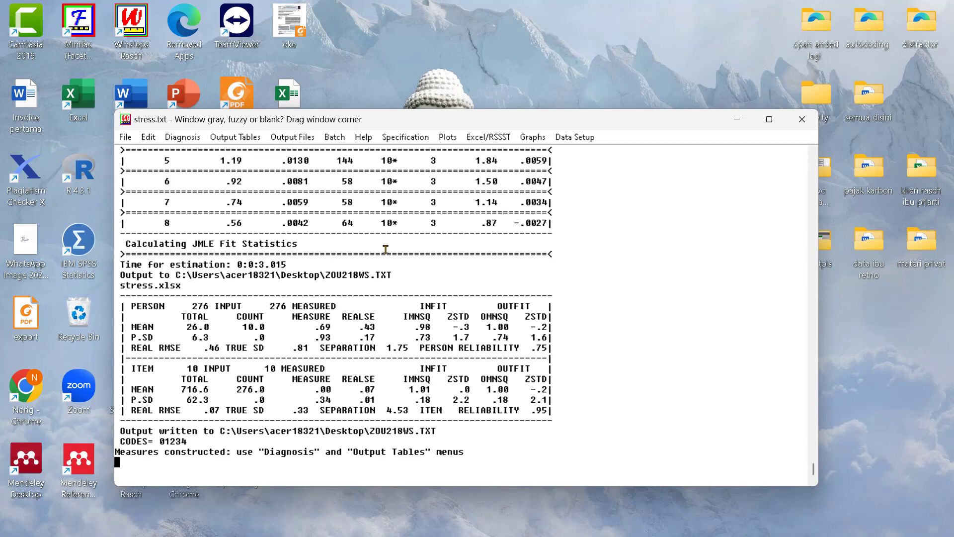
- Generate output table 17, PERSON: measure, and review the person statistics over the table's full length
{"action": "left_click", "coordinate": [235, 139]}
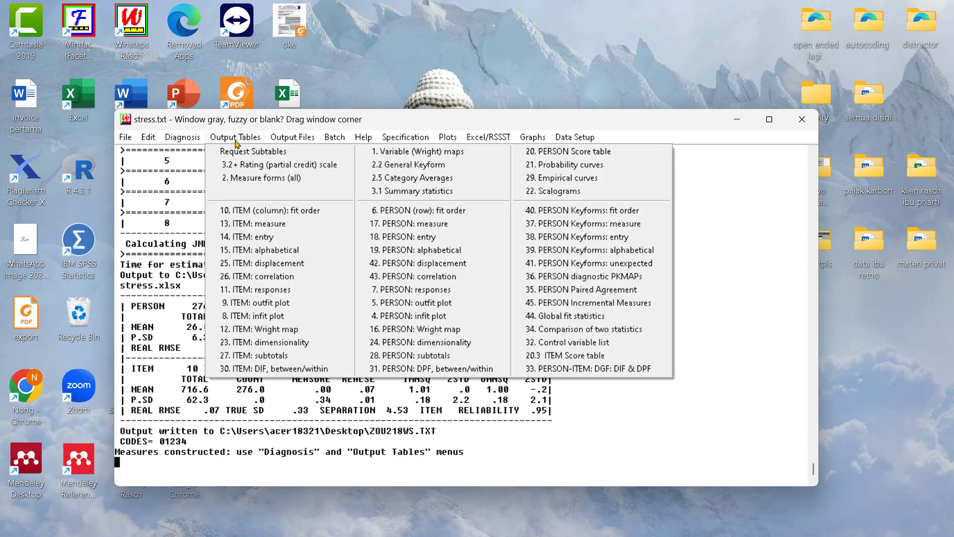
{"action": "left_click", "coordinate": [419, 229]}
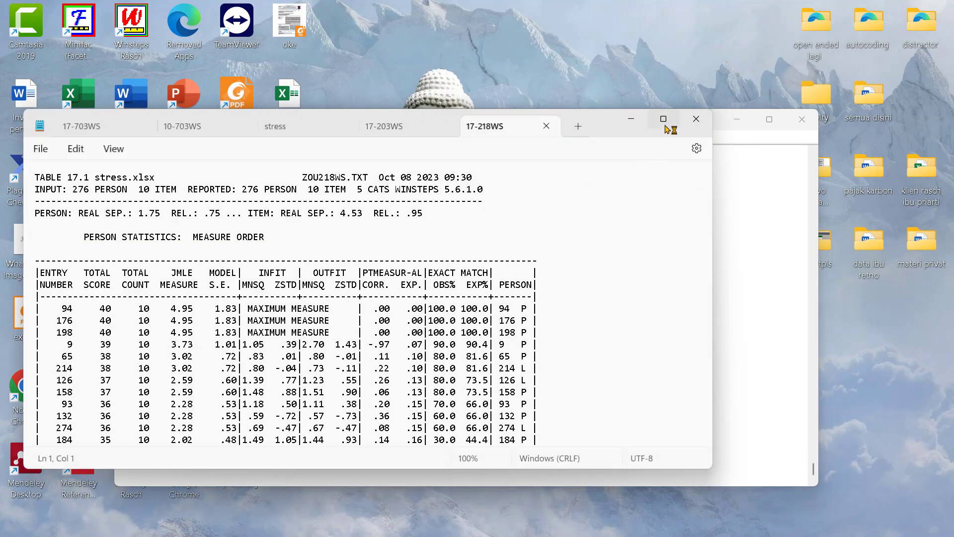
{"action": "left_click", "coordinate": [664, 121]}
{"action": "left_click", "coordinate": [606, 148]}
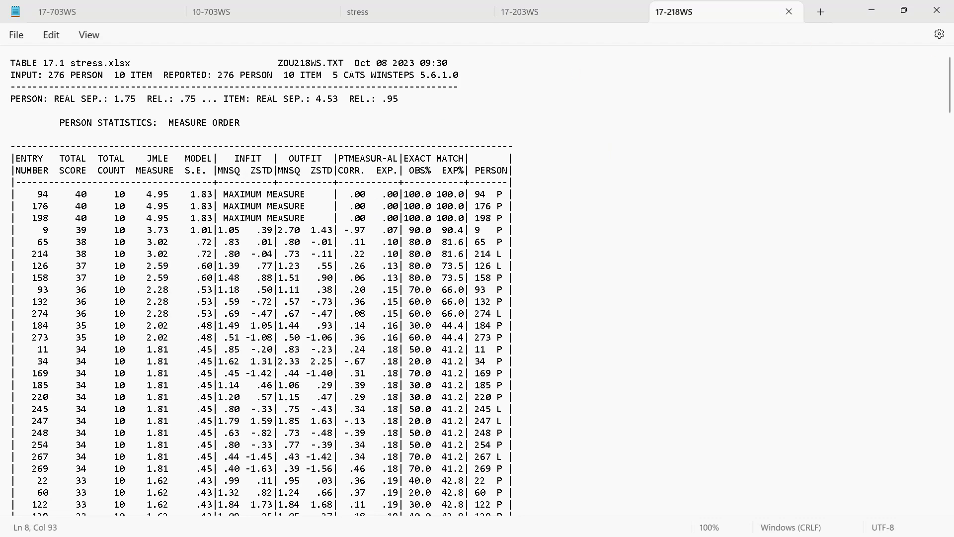
{"action": "left_click_drag", "start_coordinate": [949, 99], "coordinate": [948, 489]}
{"action": "left_click_drag", "start_coordinate": [949, 384], "coordinate": [948, 74]}
{"action": "left_click", "coordinate": [863, 13]}
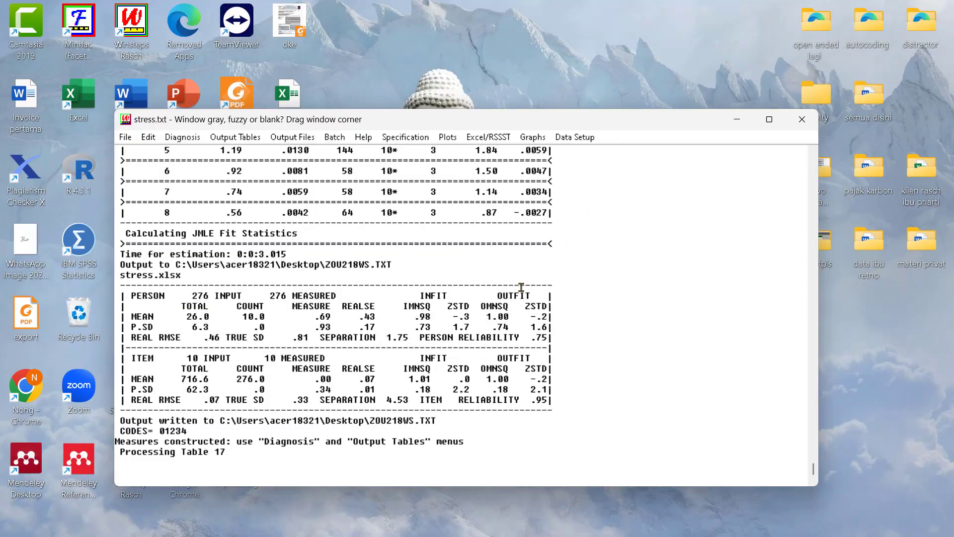
- Examine the respondent rows in the stress Excel workbook and compare them with the person measure table in Notepad
{"action": "left_click", "coordinate": [731, 124]}
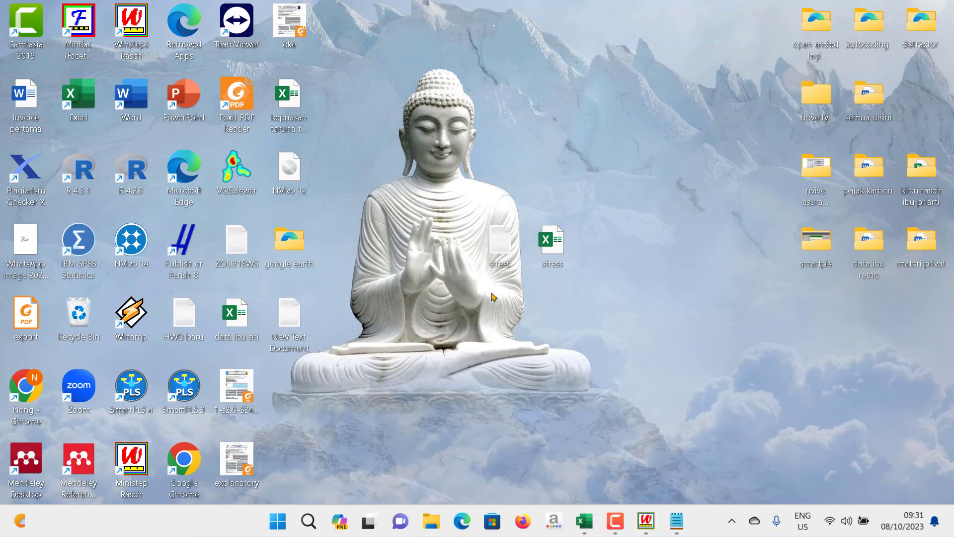
{"action": "left_click", "coordinate": [585, 532]}
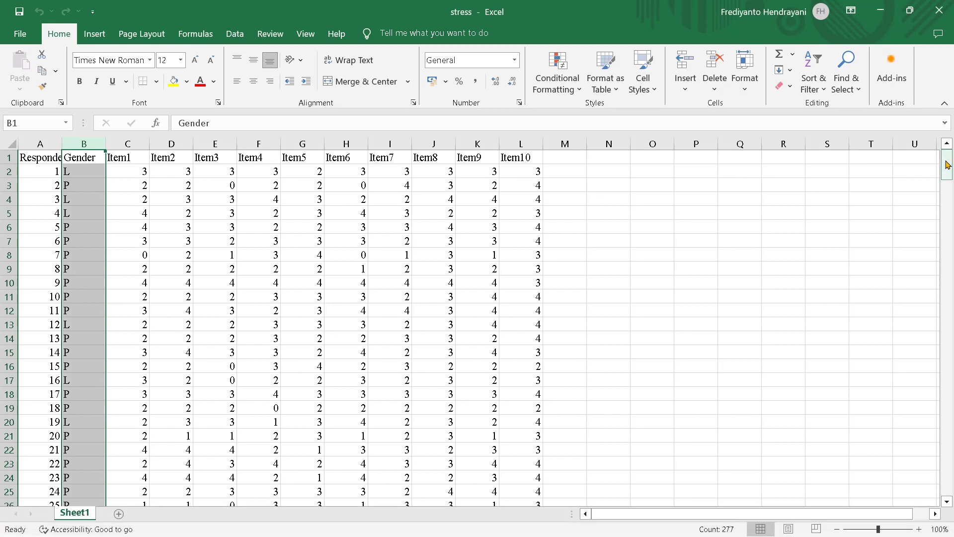
{"action": "left_click_drag", "start_coordinate": [946, 165], "coordinate": [952, 497]}
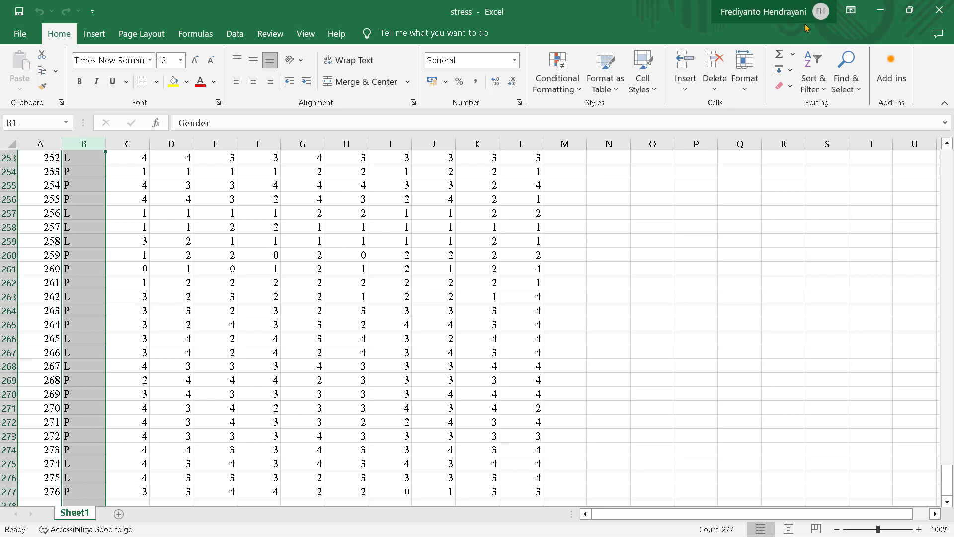
{"action": "left_click", "coordinate": [880, 10]}
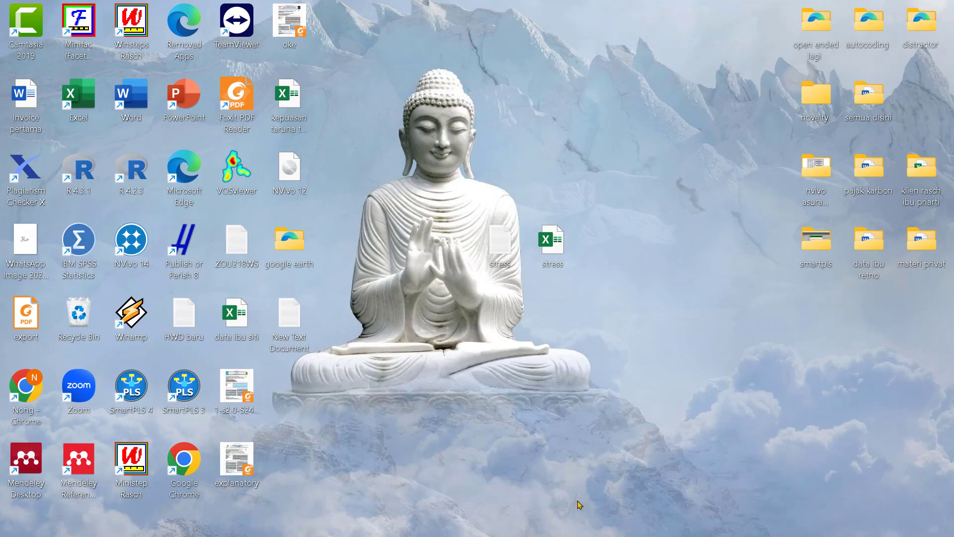
{"action": "left_click", "coordinate": [645, 520]}
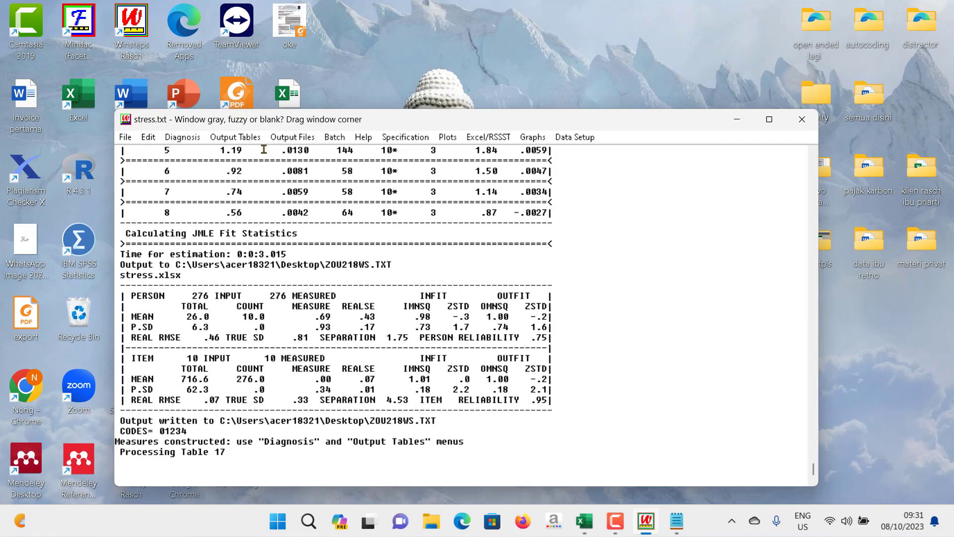
{"action": "left_click", "coordinate": [673, 523]}
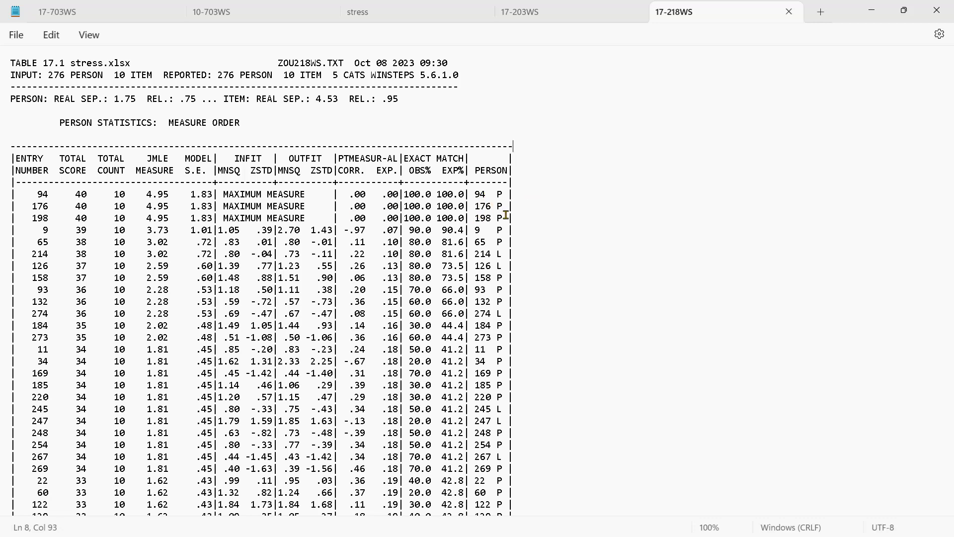
{"action": "left_click", "coordinate": [871, 12]}
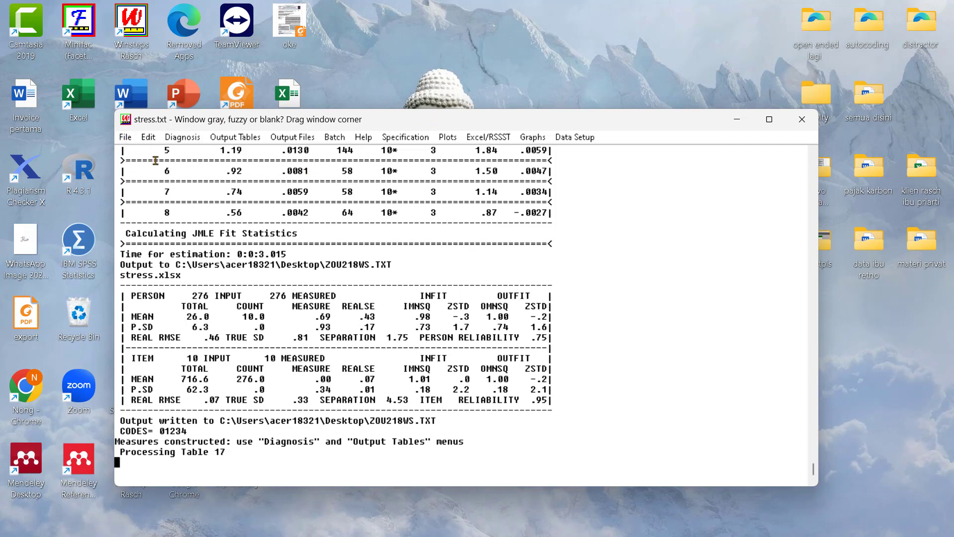
- Open the stress.txt control file for editing from Winsteps and examine its specifications, item labels and person records
{"action": "left_click", "coordinate": [125, 138]}
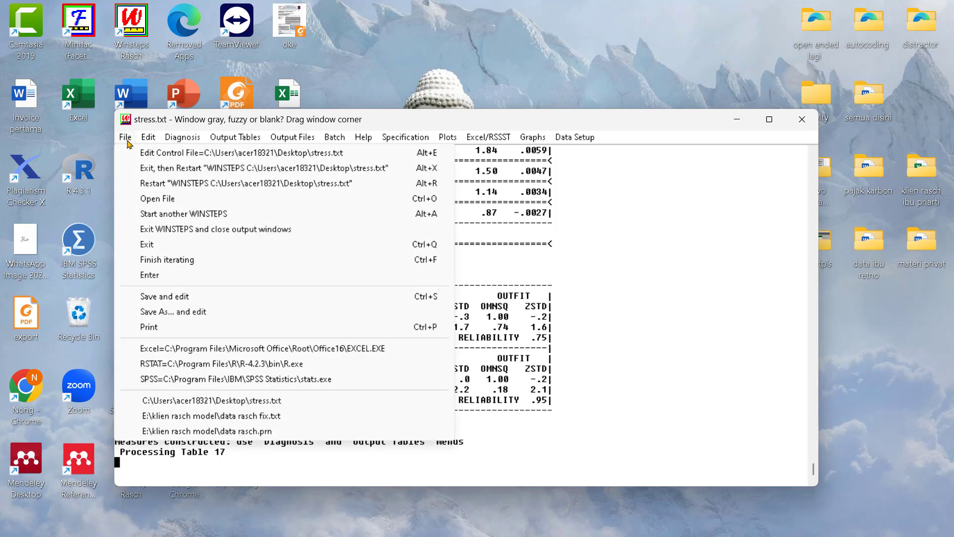
{"action": "left_click", "coordinate": [280, 158]}
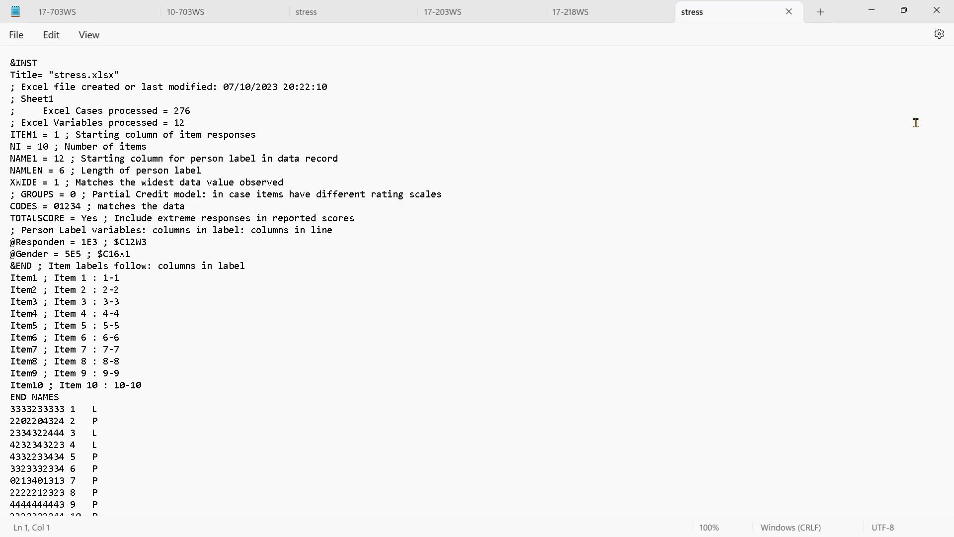
{"action": "scroll", "coordinate": [948, 132], "scroll_direction": "down", "scroll_amount": 10}
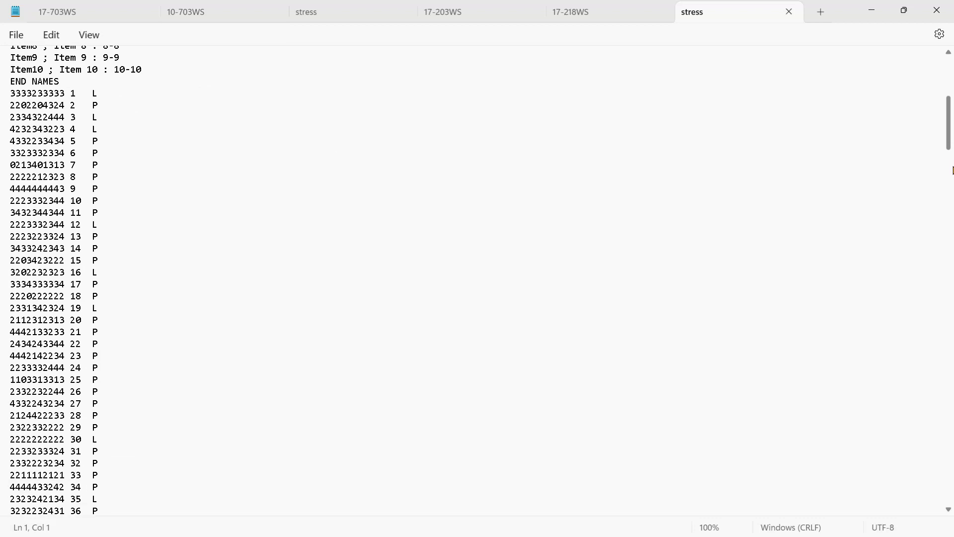
{"action": "scroll", "coordinate": [950, 102], "scroll_direction": "up", "scroll_amount": 8}
{"action": "scroll", "coordinate": [952, 102], "scroll_direction": "up", "scroll_amount": 2}
{"action": "scroll", "coordinate": [948, 103], "scroll_direction": "down", "scroll_amount": 6}
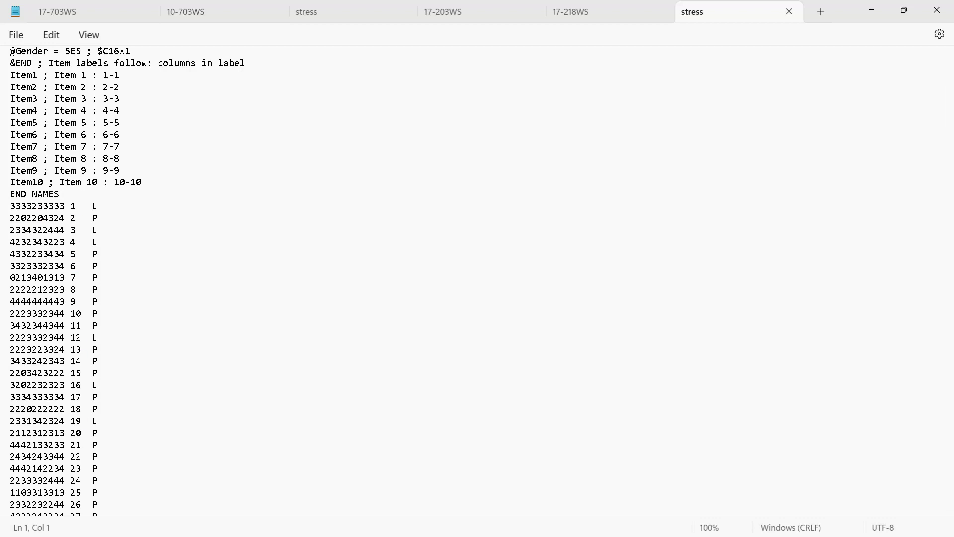
{"action": "scroll", "coordinate": [950, 99], "scroll_direction": "down", "scroll_amount": 1}
{"action": "scroll", "coordinate": [951, 90], "scroll_direction": "up", "scroll_amount": 4}
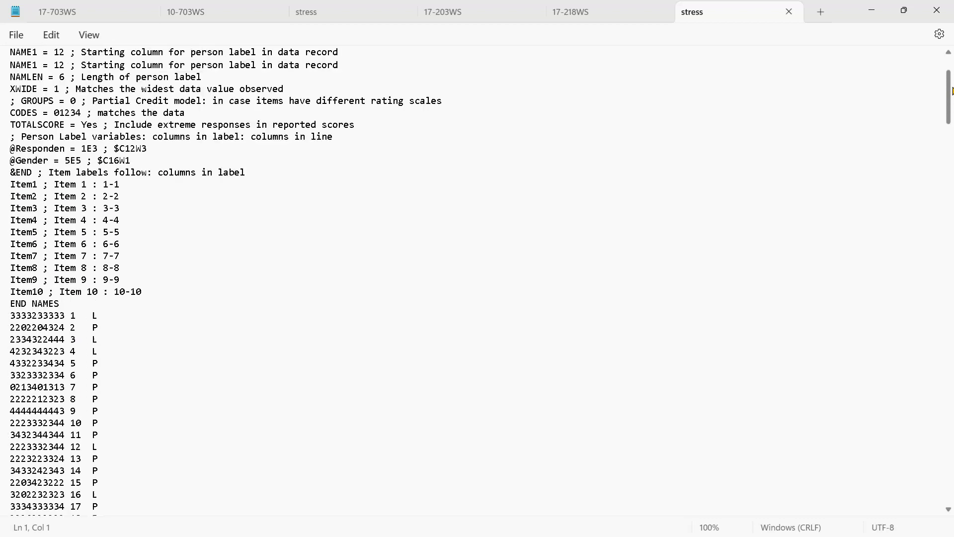
{"action": "scroll", "coordinate": [951, 89], "scroll_direction": "up", "scroll_amount": 4}
- Using the person measure table as reference, delete the record line of person 94 from the stress control file
{"action": "left_click", "coordinate": [587, 11]}
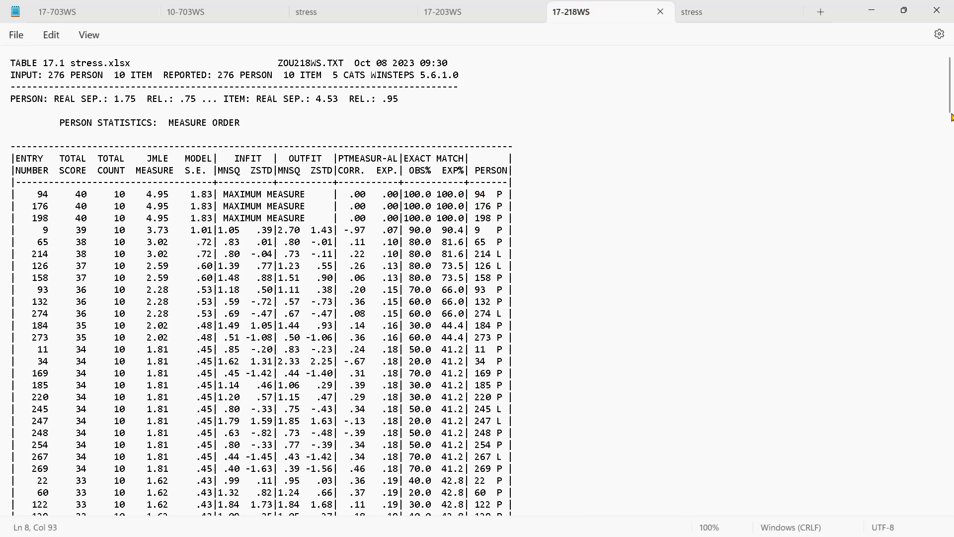
{"action": "left_click", "coordinate": [710, 14]}
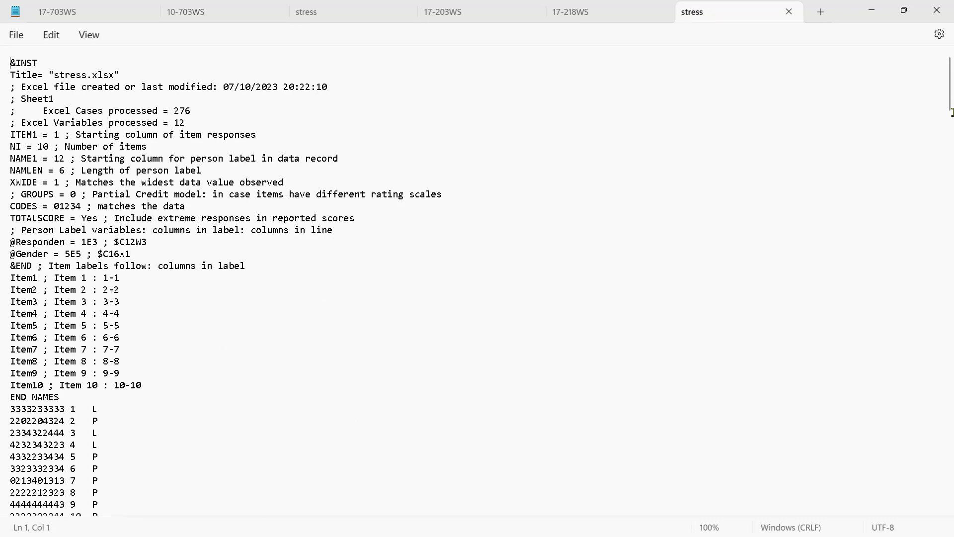
{"action": "left_click_drag", "start_coordinate": [950, 100], "coordinate": [948, 260]}
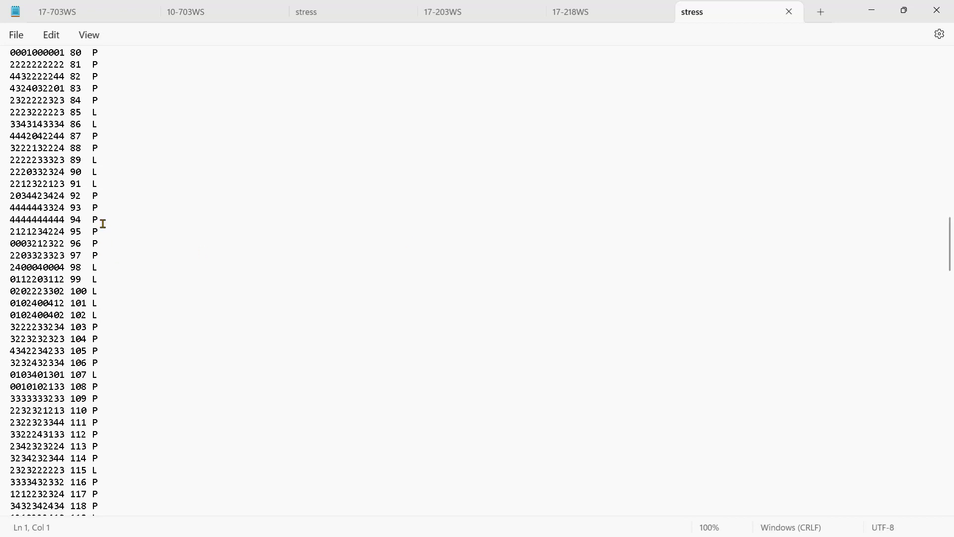
{"action": "left_click_drag", "start_coordinate": [101, 219], "coordinate": [2, 215]}
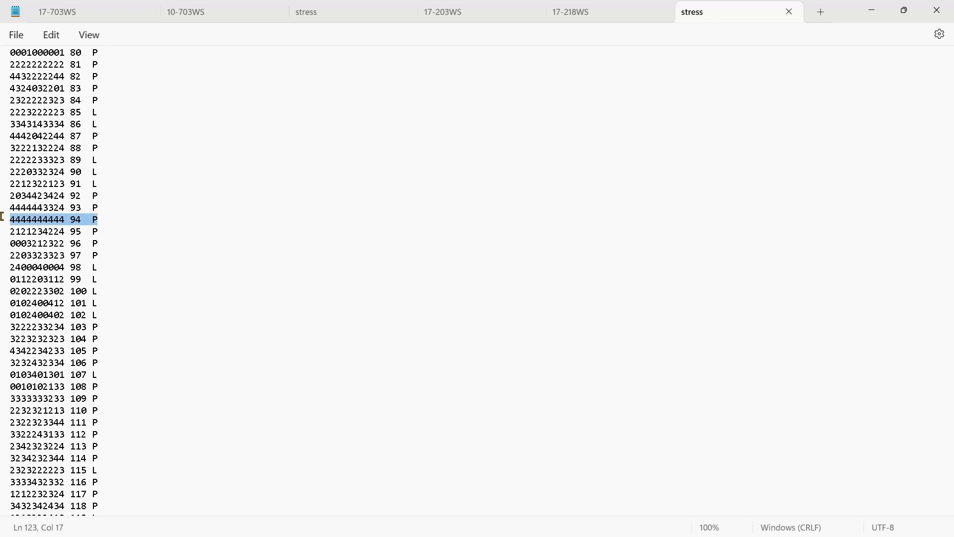
{"action": "key", "text": "BackSpace"}
{"action": "key", "text": "BackSpace"}
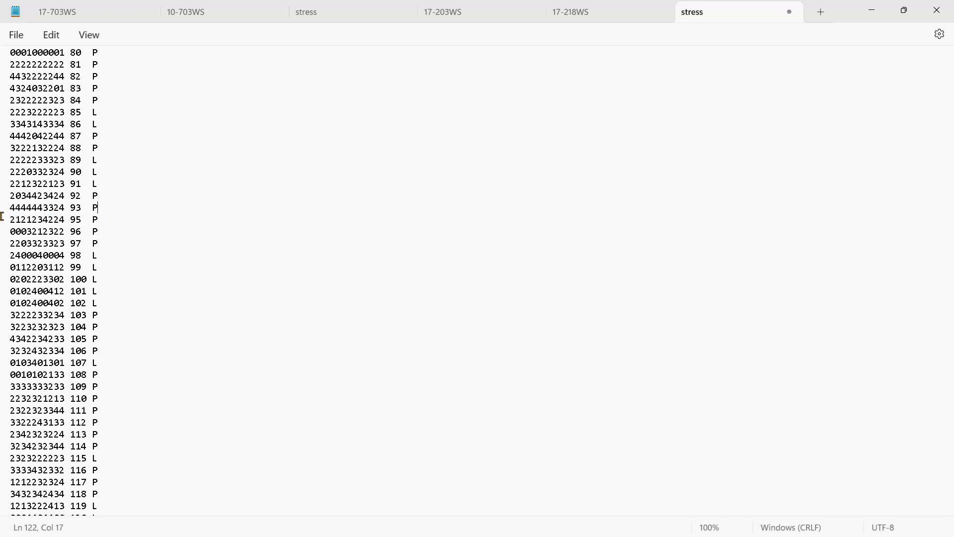
- Check the next maximum-measure person in table 17 and delete the record line of person 176 from the control file
{"action": "left_click", "coordinate": [605, 7]}
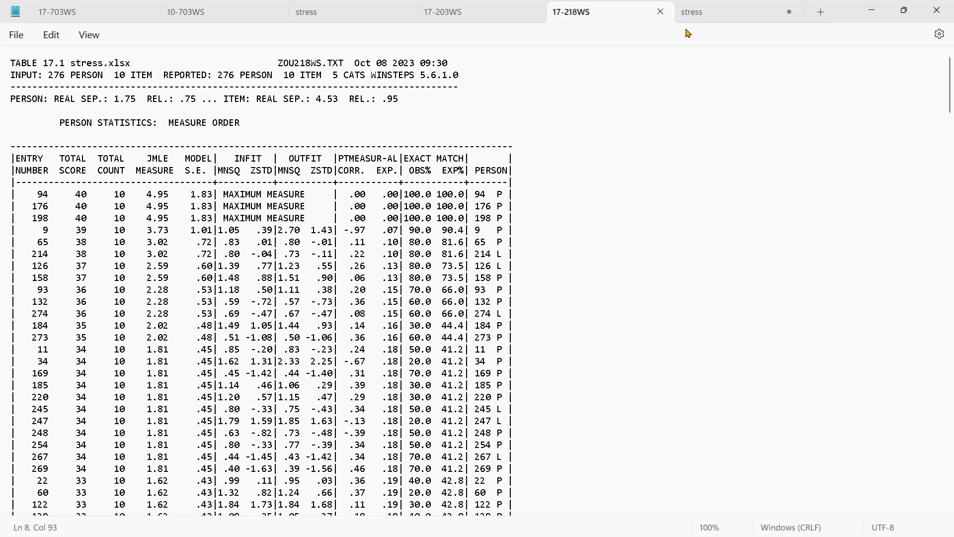
{"action": "left_click", "coordinate": [723, 17]}
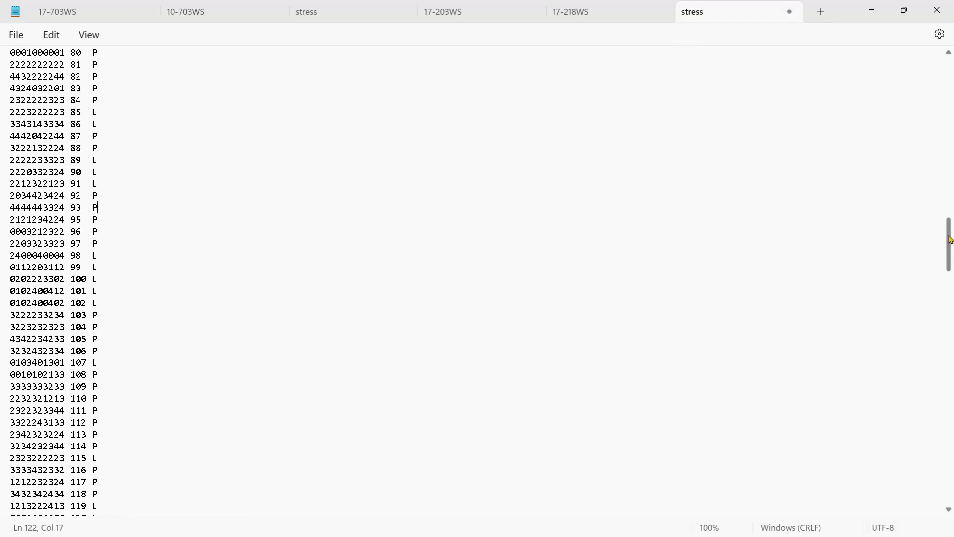
{"action": "left_click_drag", "start_coordinate": [949, 219], "coordinate": [952, 341]}
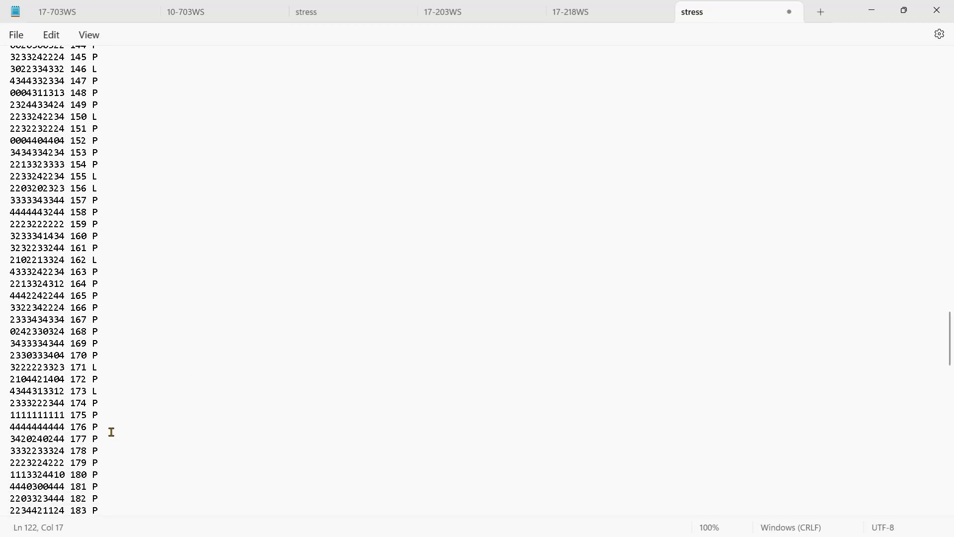
{"action": "right_click", "coordinate": [12, 426]}
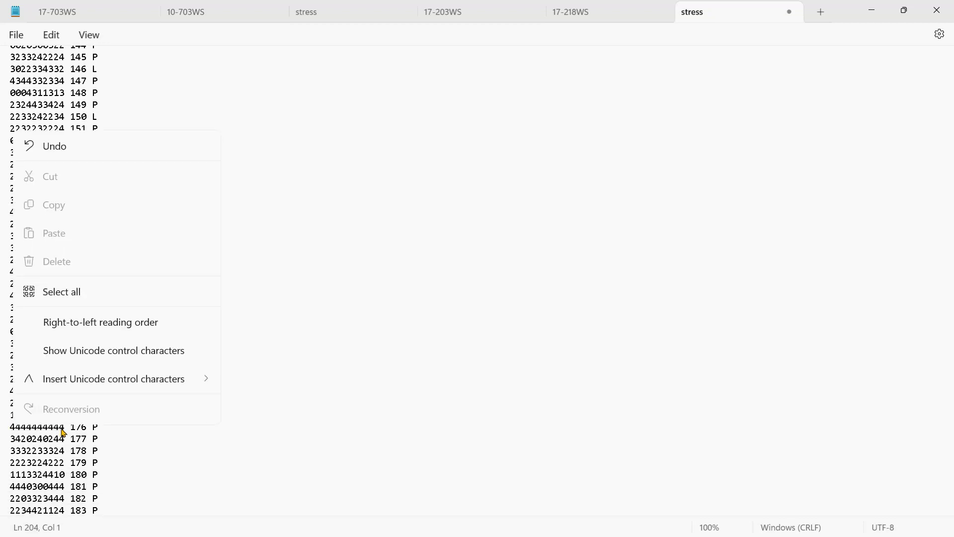
{"action": "left_click", "coordinate": [302, 435]}
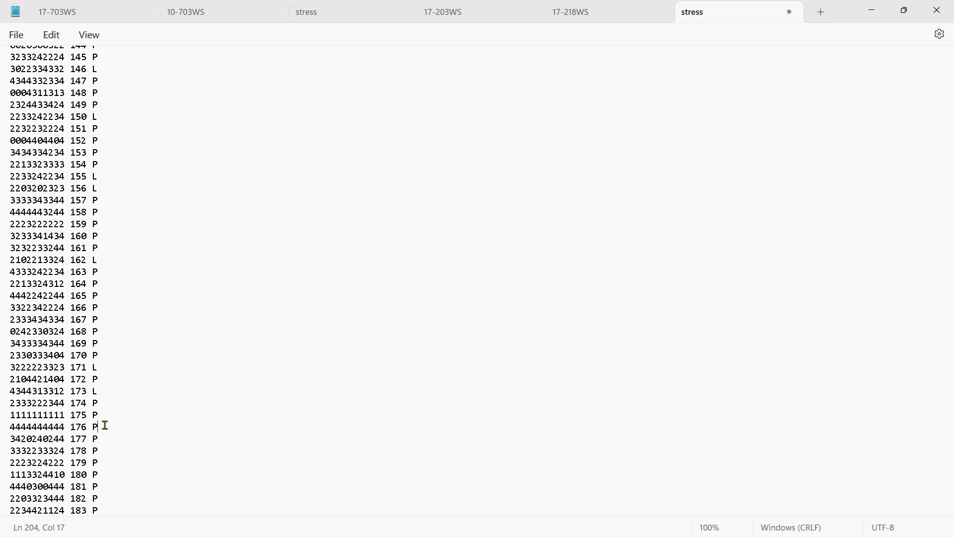
{"action": "left_click_drag", "start_coordinate": [105, 425], "coordinate": [1, 422]}
{"action": "key", "text": "BackSpace"}
{"action": "key", "text": "BackSpace"}
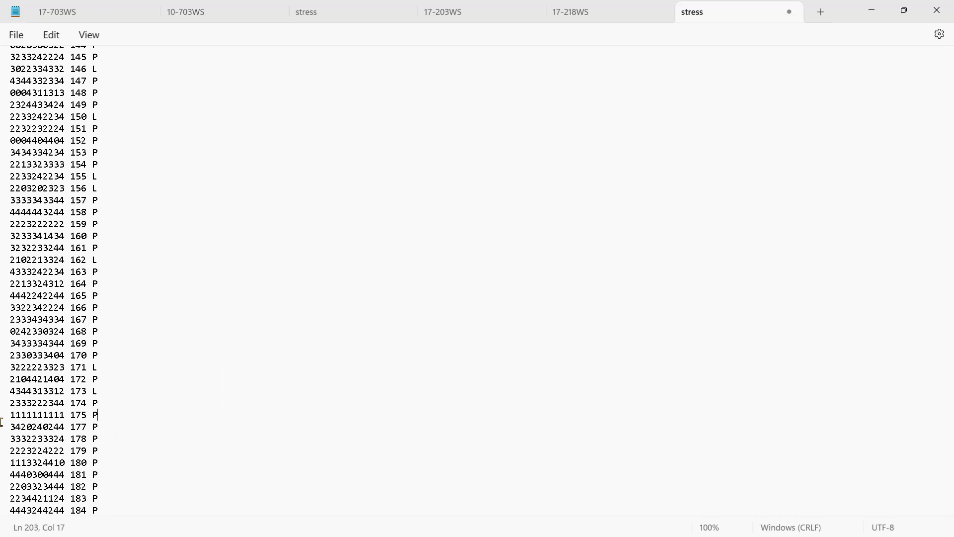
- Look up the last maximum-measure person in table 17 and delete the record line of person 198 from the control file
{"action": "left_click", "coordinate": [623, 7]}
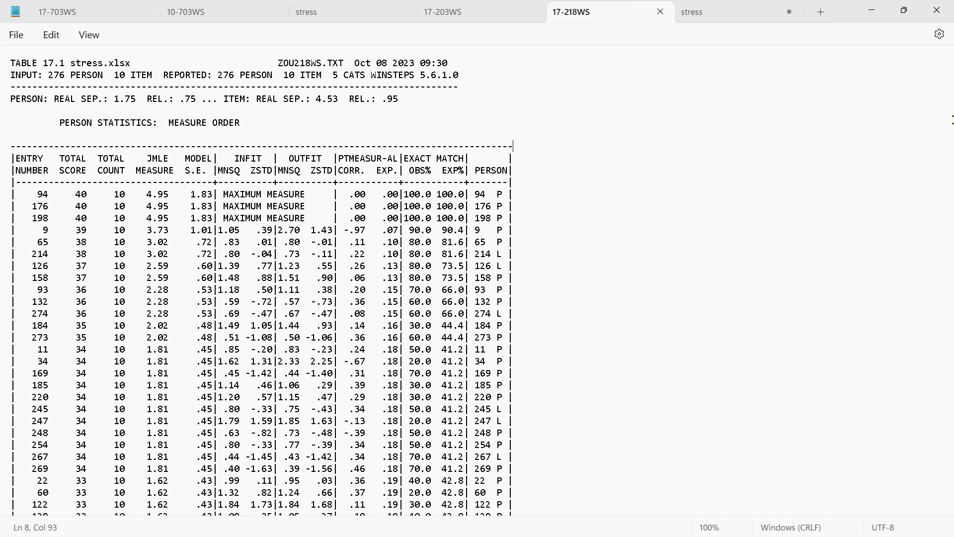
{"action": "left_click", "coordinate": [724, 15]}
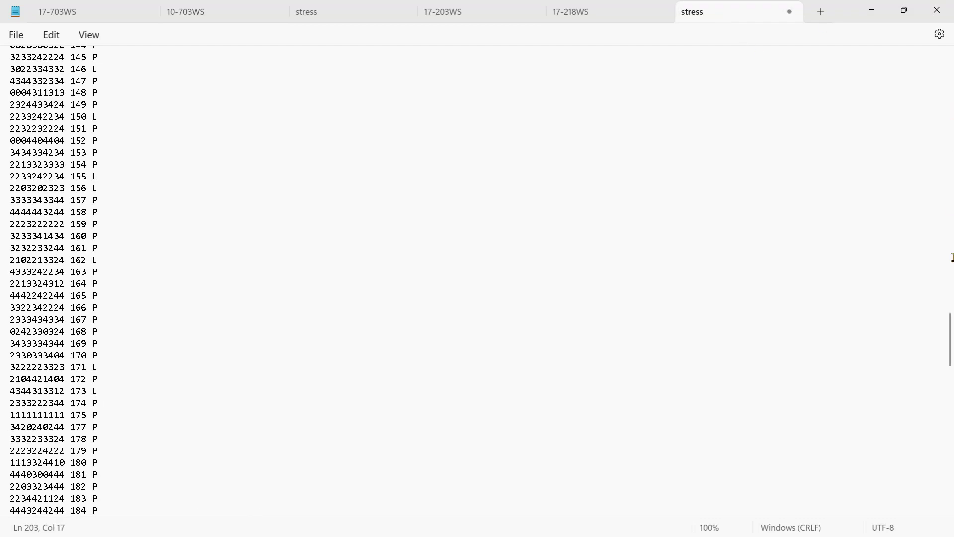
{"action": "left_click_drag", "start_coordinate": [952, 329], "coordinate": [952, 356]}
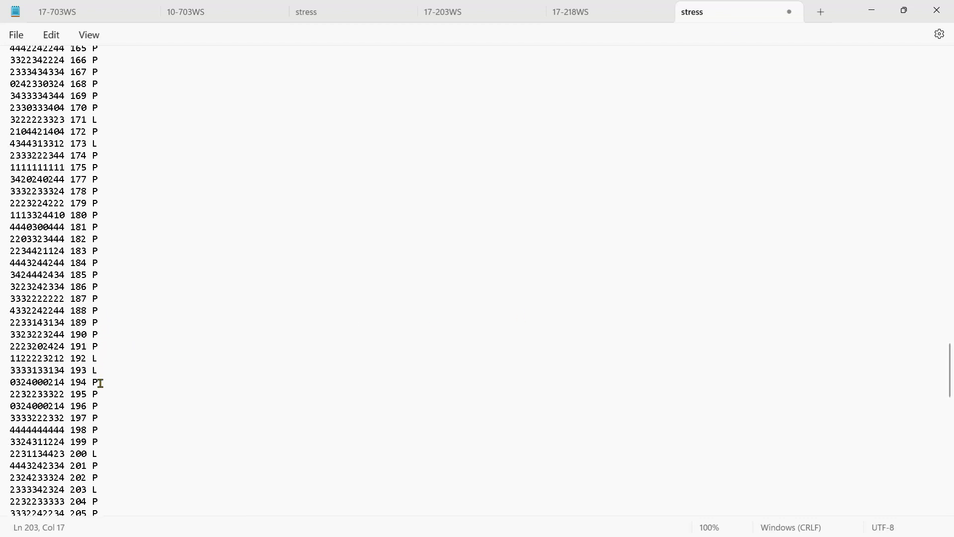
{"action": "left_click_drag", "start_coordinate": [102, 429], "coordinate": [1, 426]}
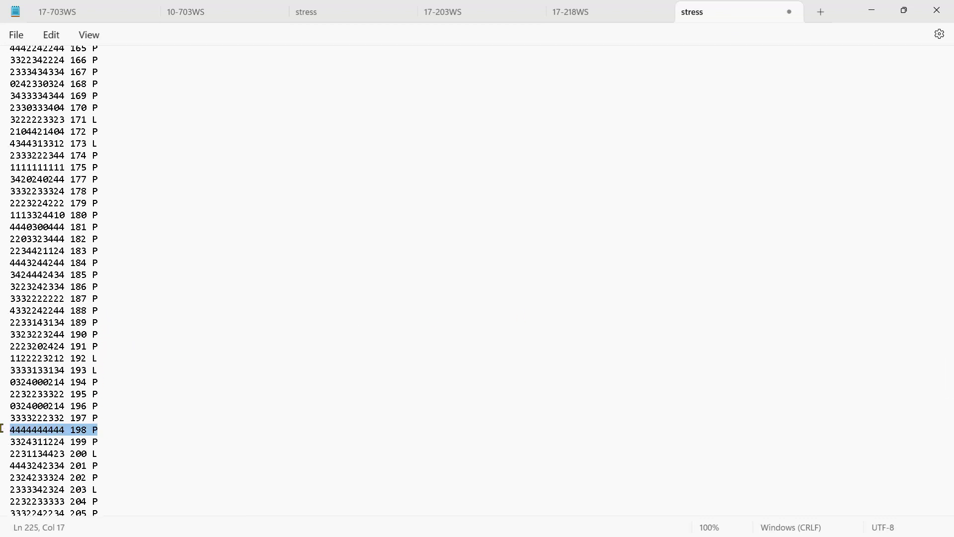
{"action": "key", "text": "BackSpace"}
{"action": "key", "text": "BackSpace"}
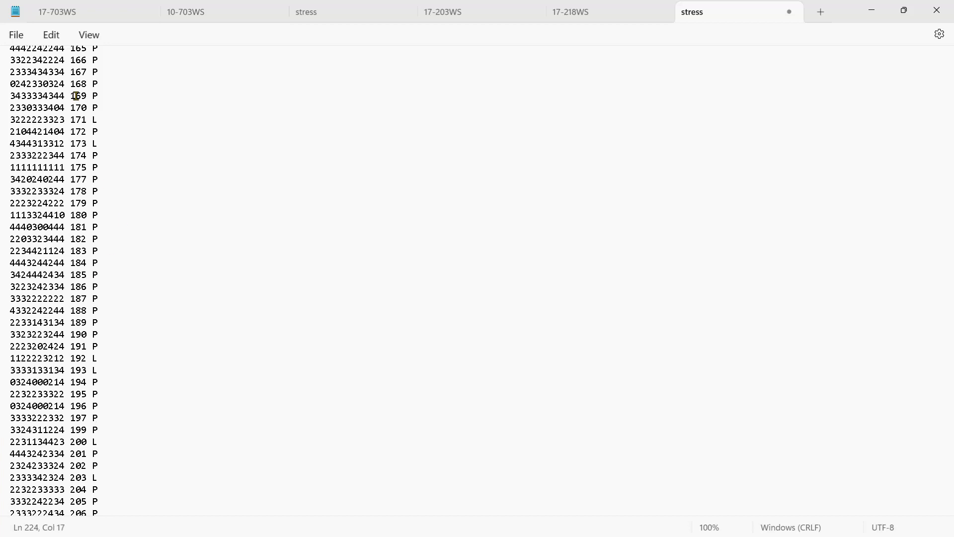
- Save the edited stress control file, close it and return to Winsteps
{"action": "left_click", "coordinate": [17, 36]}
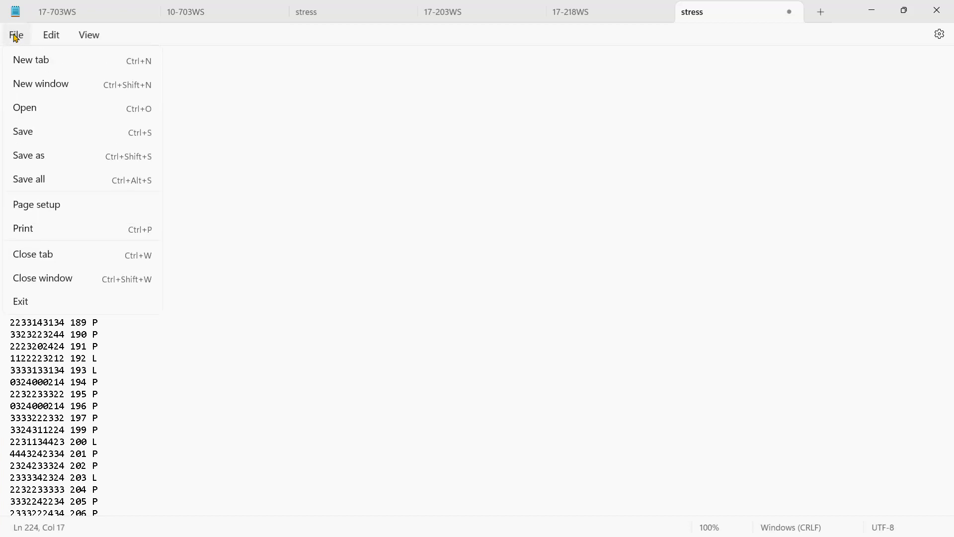
{"action": "left_click", "coordinate": [30, 133]}
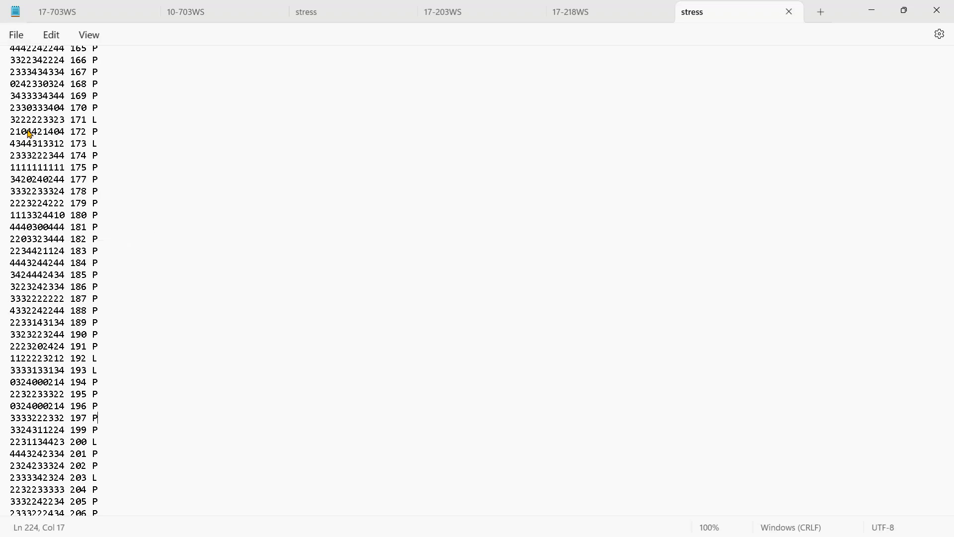
{"action": "left_click", "coordinate": [789, 12]}
{"action": "left_click", "coordinate": [861, 11]}
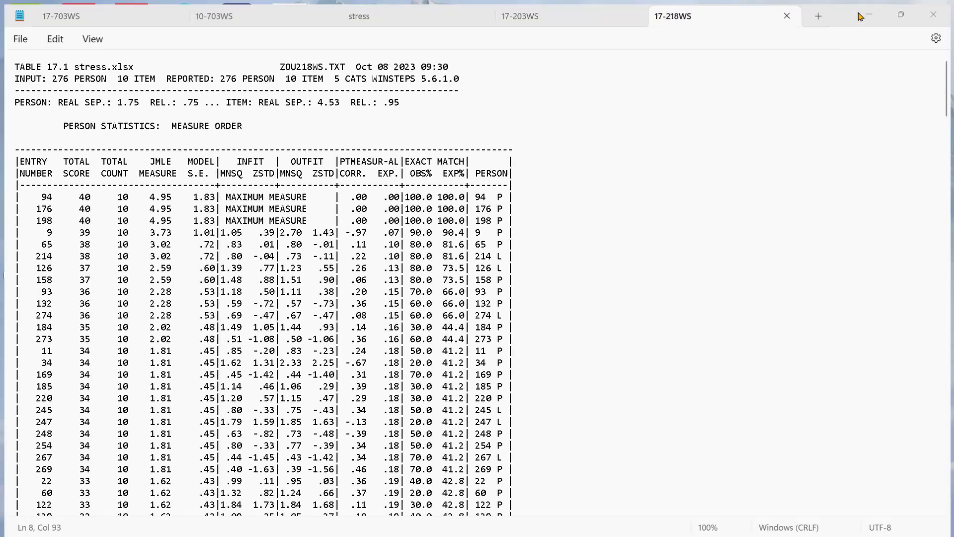
- Exit and restart the stress.txt analysis, closing the old analysis's output windows and using a temporary report output file
{"action": "left_click", "coordinate": [125, 138]}
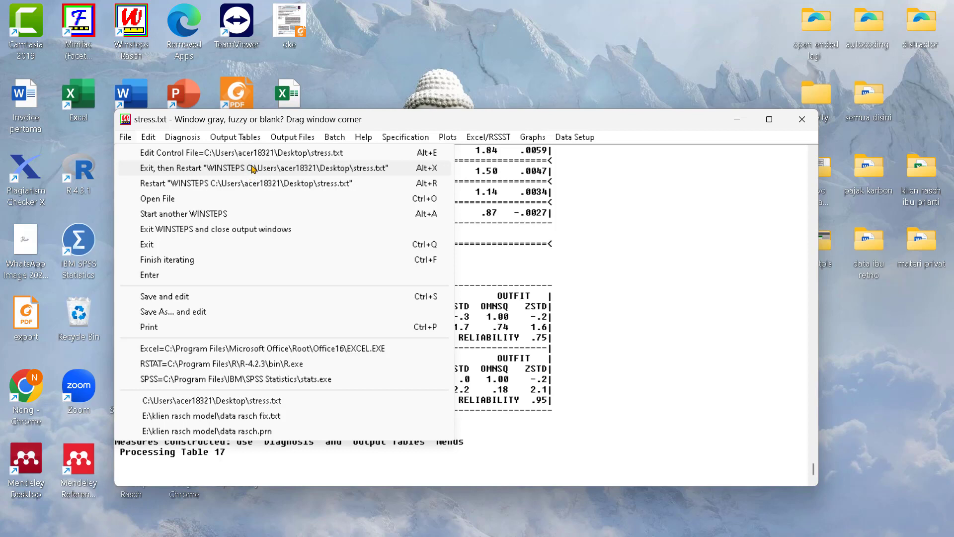
{"action": "left_click", "coordinate": [314, 168]}
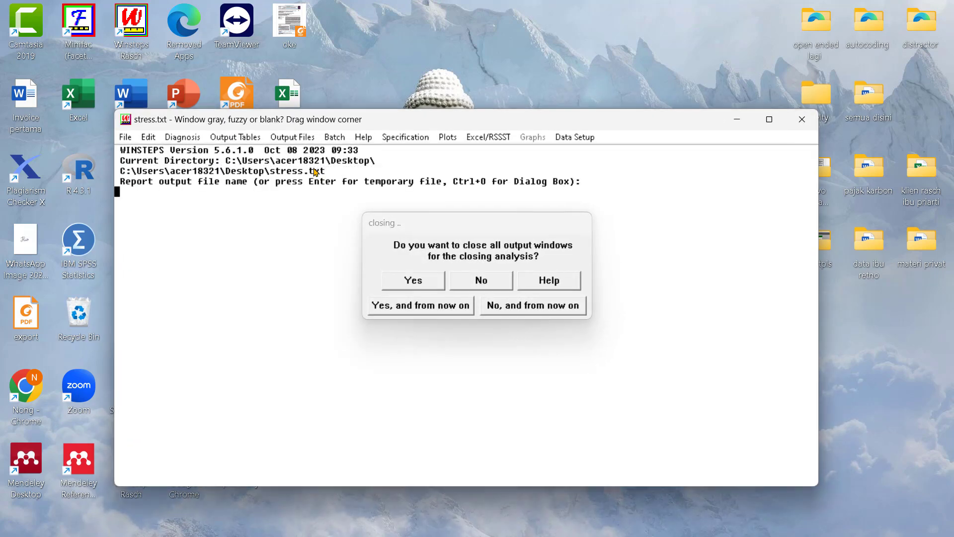
{"action": "left_click", "coordinate": [422, 287]}
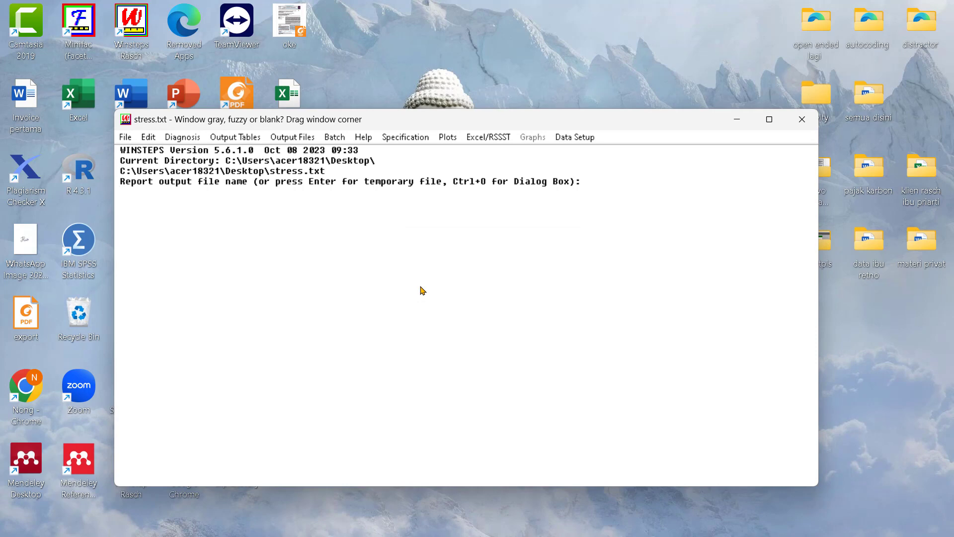
{"action": "key", "text": "Return"}
{"action": "key", "text": "Return"}
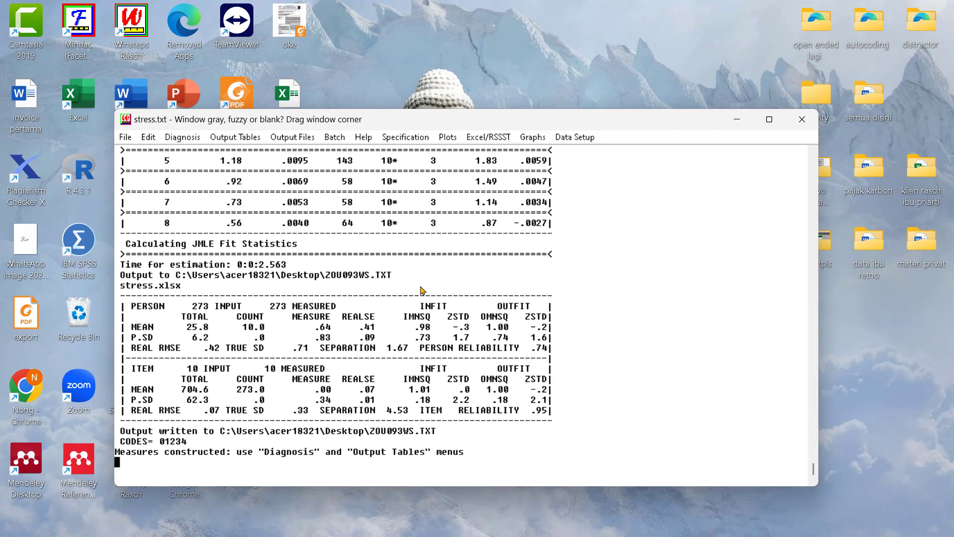
- Produce the person measure table 17 to check for remaining maximum measures, then close it and the older table 17-218WS
{"action": "left_click", "coordinate": [241, 138]}
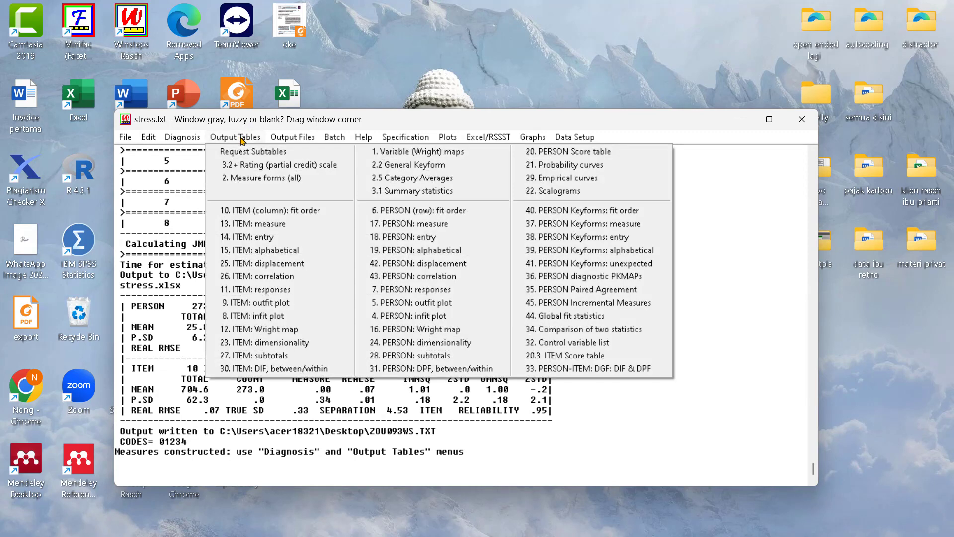
{"action": "left_click", "coordinate": [422, 223]}
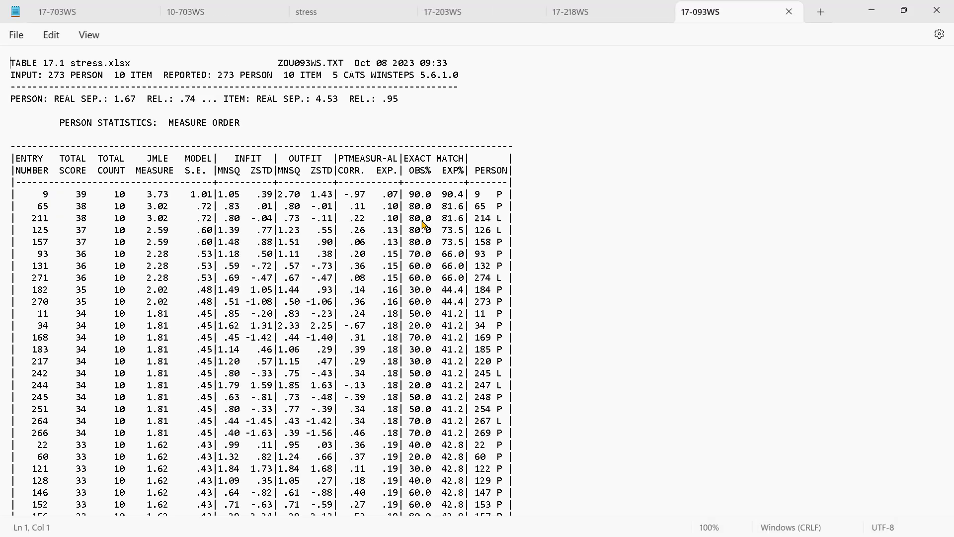
{"action": "left_click_drag", "start_coordinate": [948, 108], "coordinate": [952, 24]}
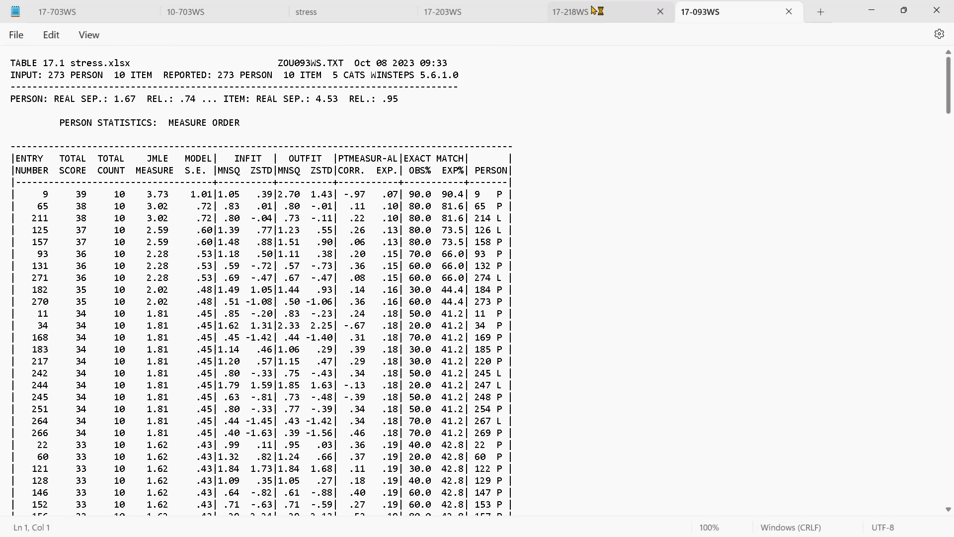
{"action": "left_click", "coordinate": [788, 16]}
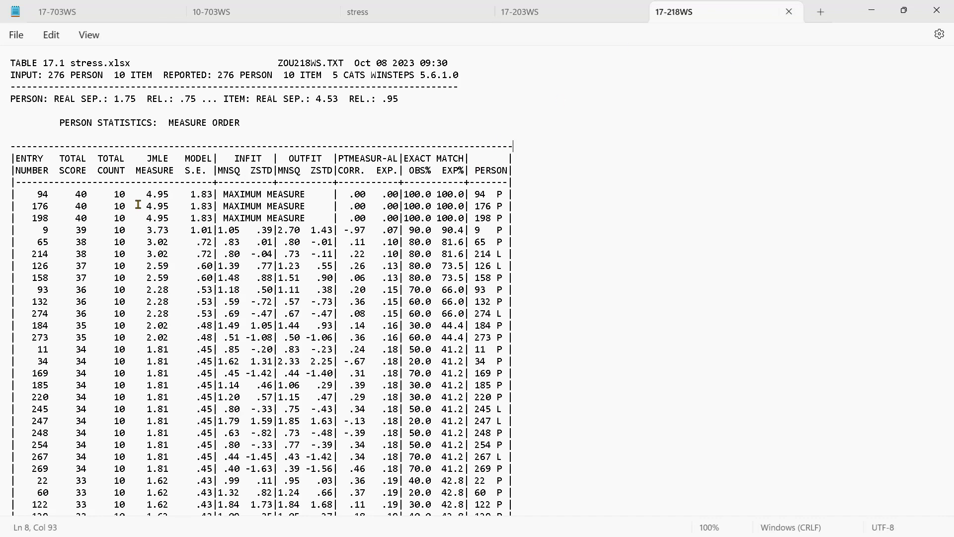
{"action": "left_click", "coordinate": [789, 12]}
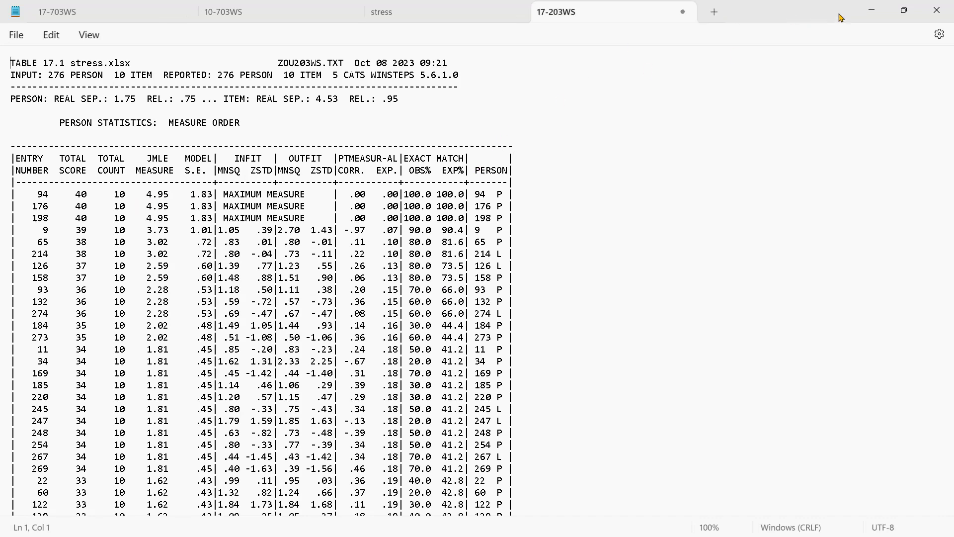
{"action": "left_click", "coordinate": [872, 11]}
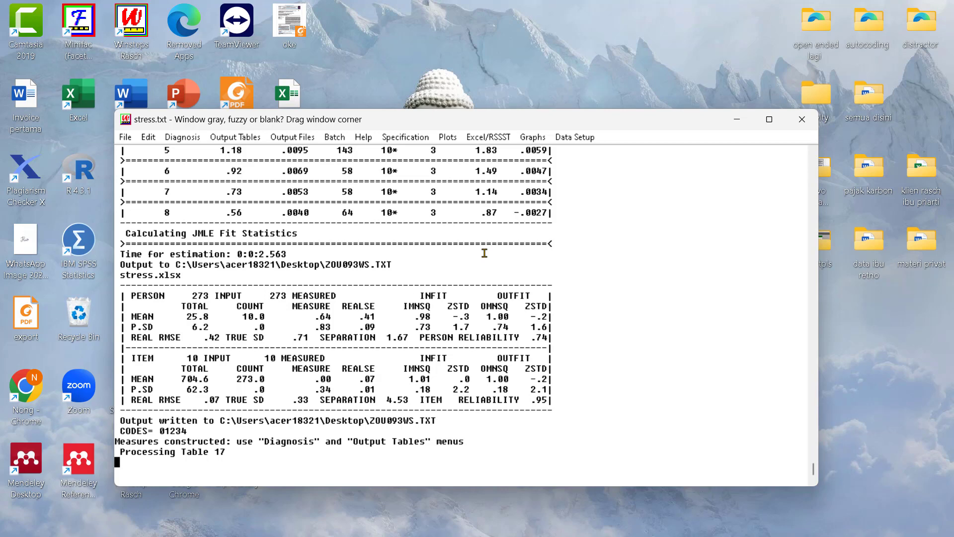
- Produce table 10 with the items in fit order and examine the item misfit statistics
{"action": "left_click", "coordinate": [243, 138]}
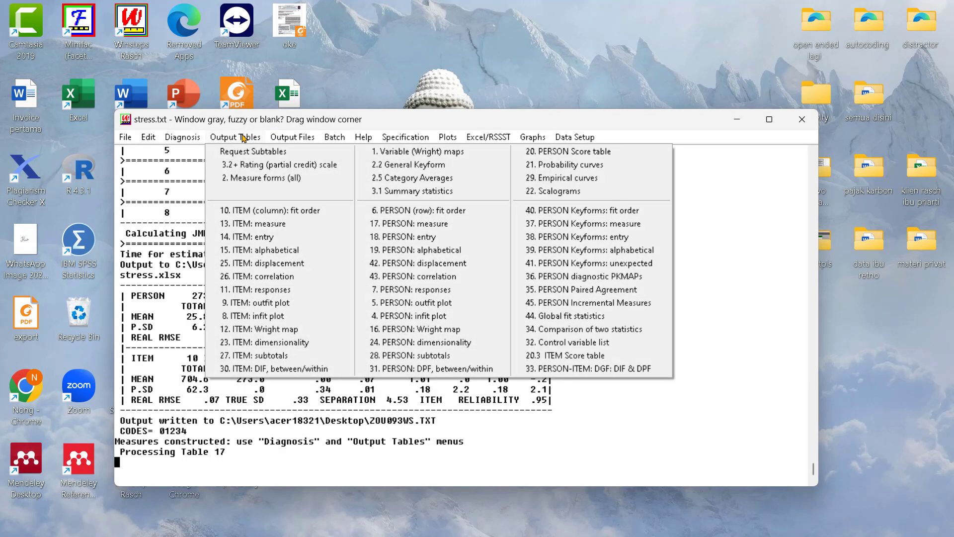
{"action": "left_click", "coordinate": [292, 212]}
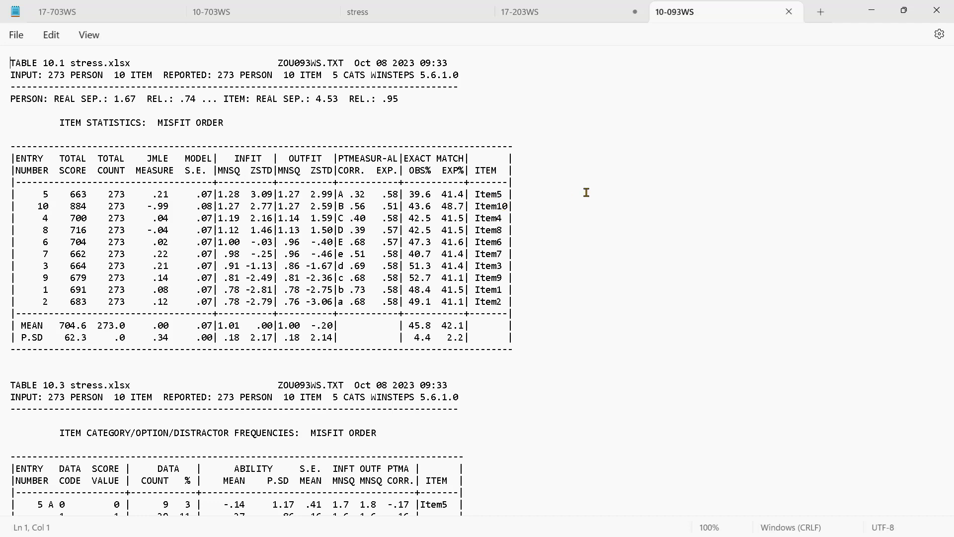
{"action": "left_click", "coordinate": [871, 10]}
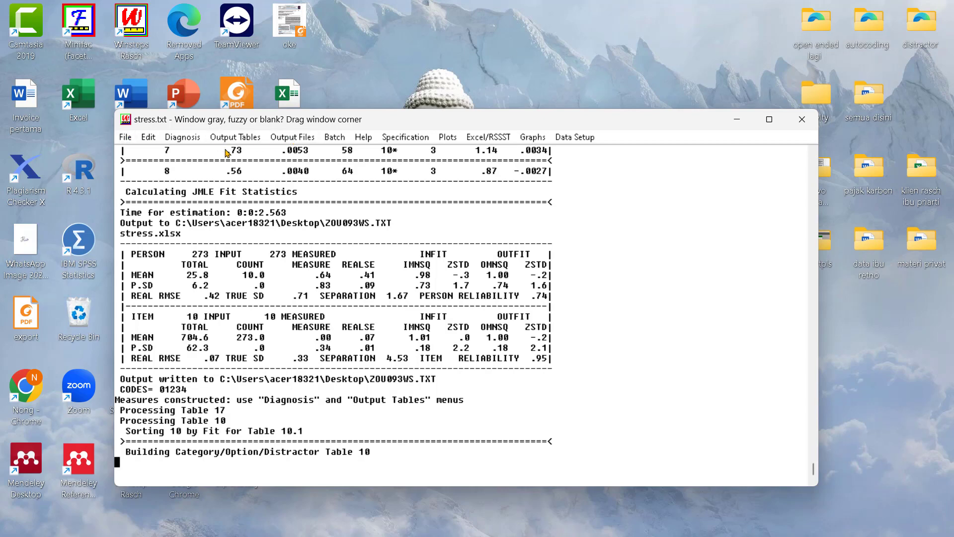
- Reopen the stress.txt control file for editing and check the misfitting items against table 10
{"action": "left_click", "coordinate": [126, 140]}
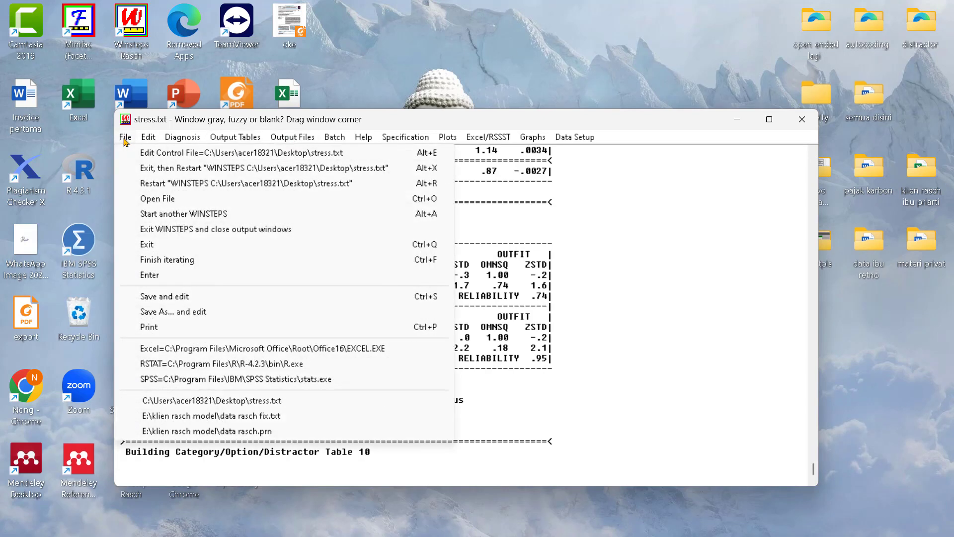
{"action": "left_click", "coordinate": [248, 158]}
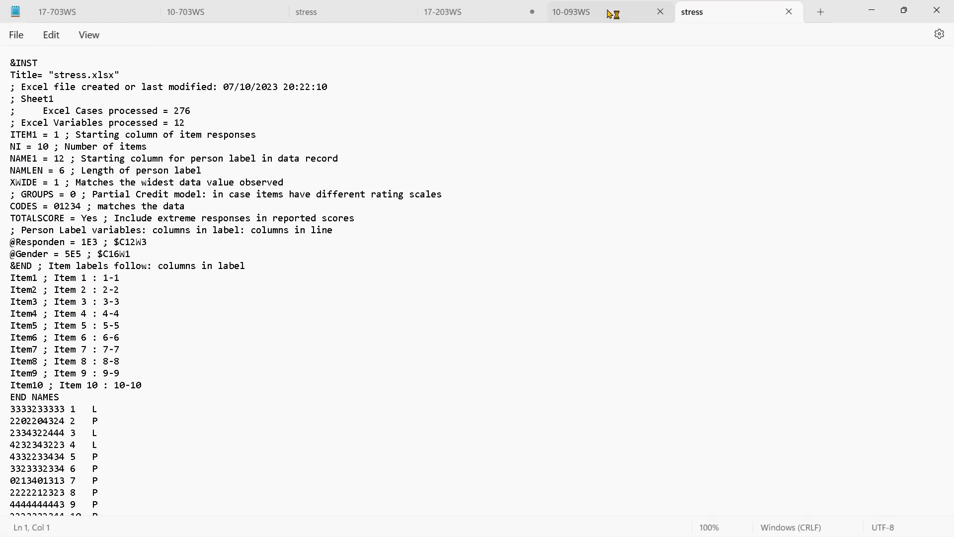
{"action": "left_click", "coordinate": [588, 14]}
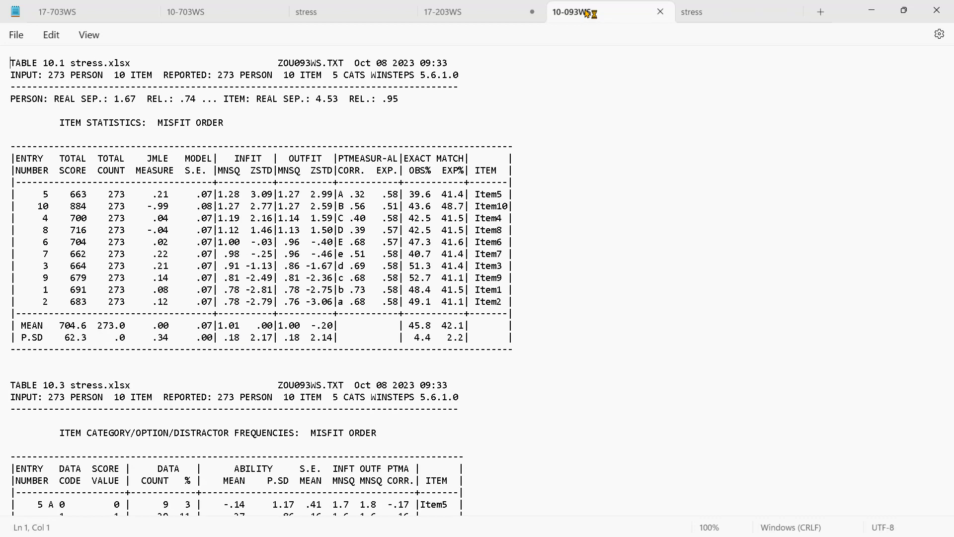
{"action": "left_click", "coordinate": [763, 10]}
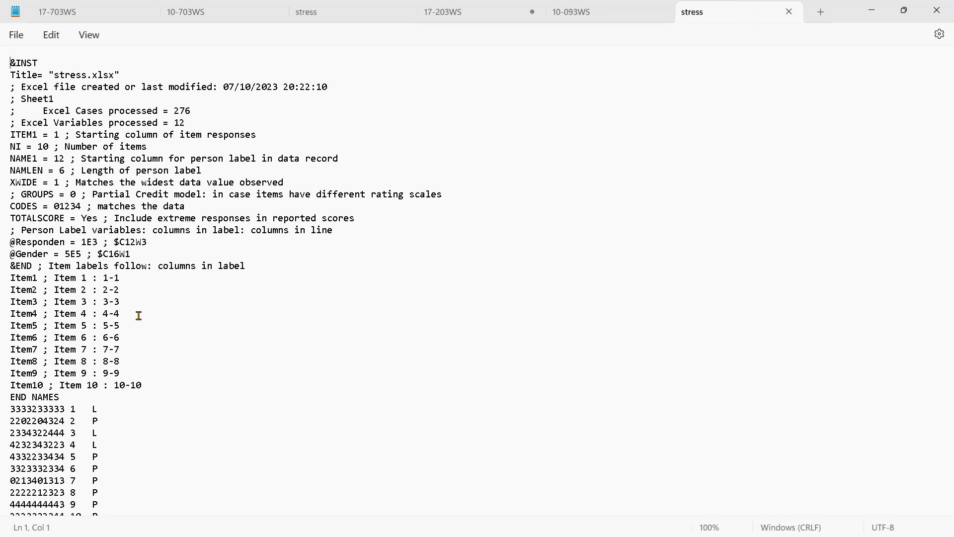
- Delete the Item5 and Item10 label lines from the item list in the stress control file
{"action": "left_click_drag", "start_coordinate": [128, 324], "coordinate": [5, 324]}
{"action": "key", "text": "BackSpace"}
{"action": "key", "text": "BackSpace"}
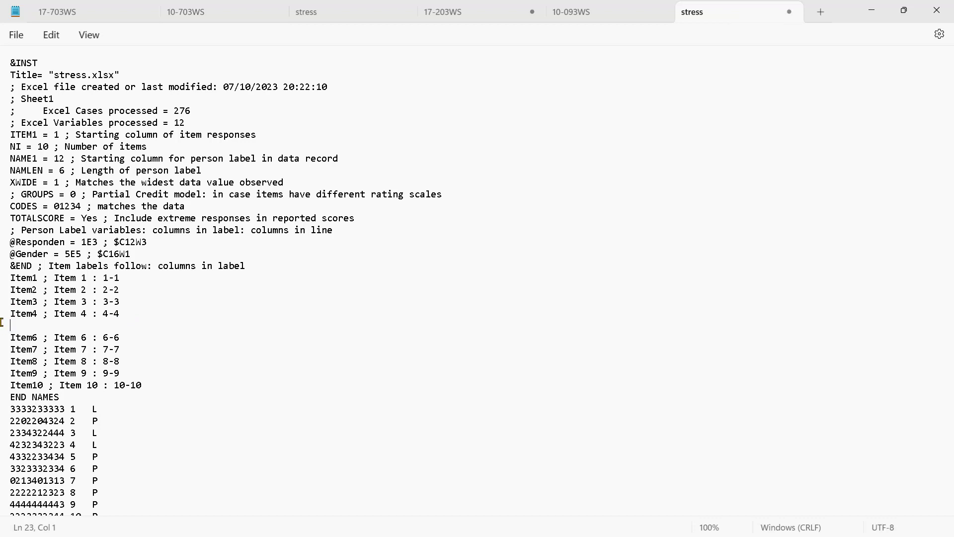
{"action": "left_click_drag", "start_coordinate": [159, 377], "coordinate": [1, 373]}
{"action": "key", "text": "BackSpace"}
{"action": "key", "text": "BackSpace"}
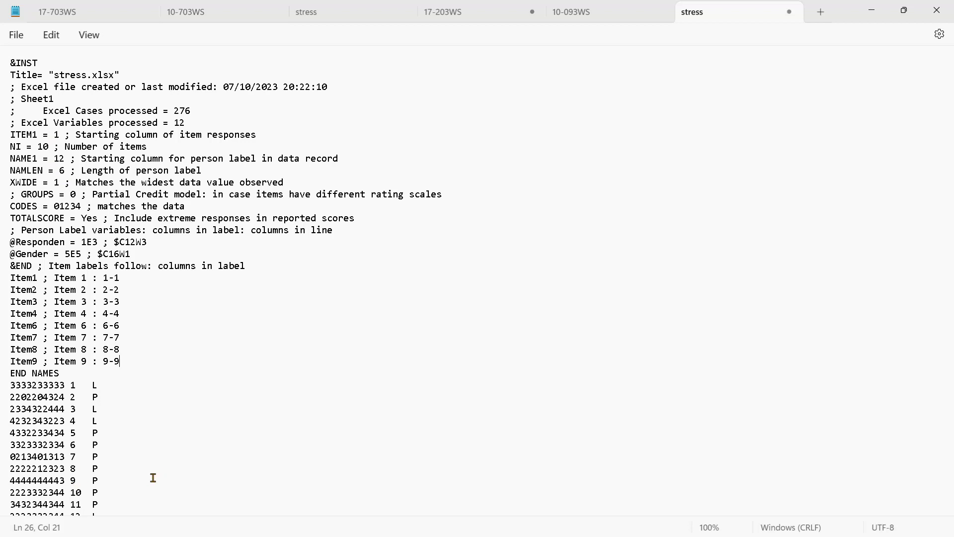
- Save the stress control file with the reduced item list and return to Winsteps
{"action": "left_click", "coordinate": [16, 35]}
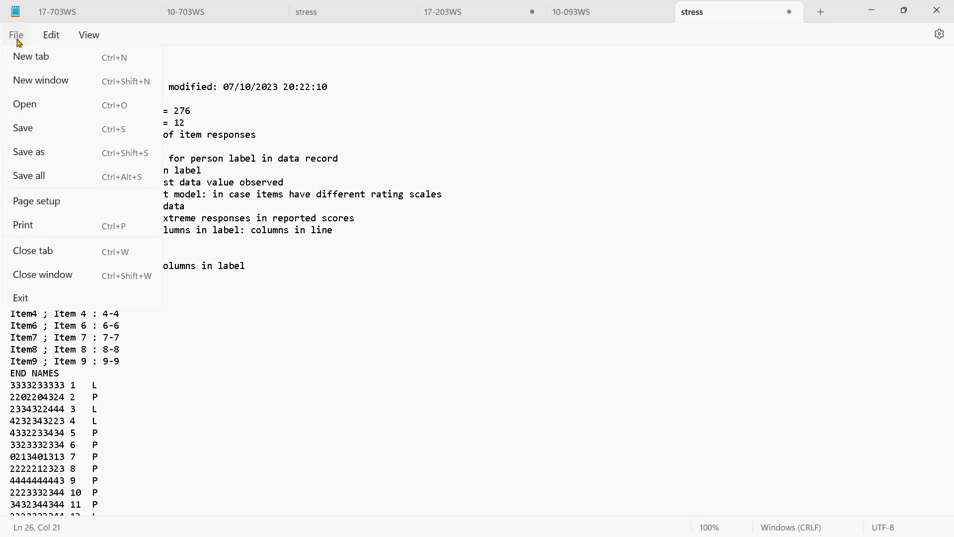
{"action": "left_click", "coordinate": [34, 133]}
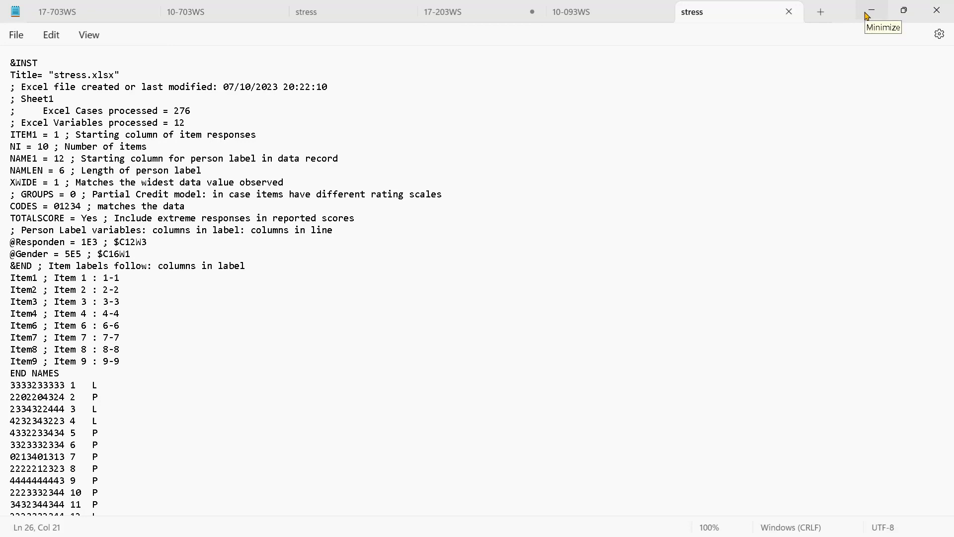
{"action": "left_click", "coordinate": [879, 16]}
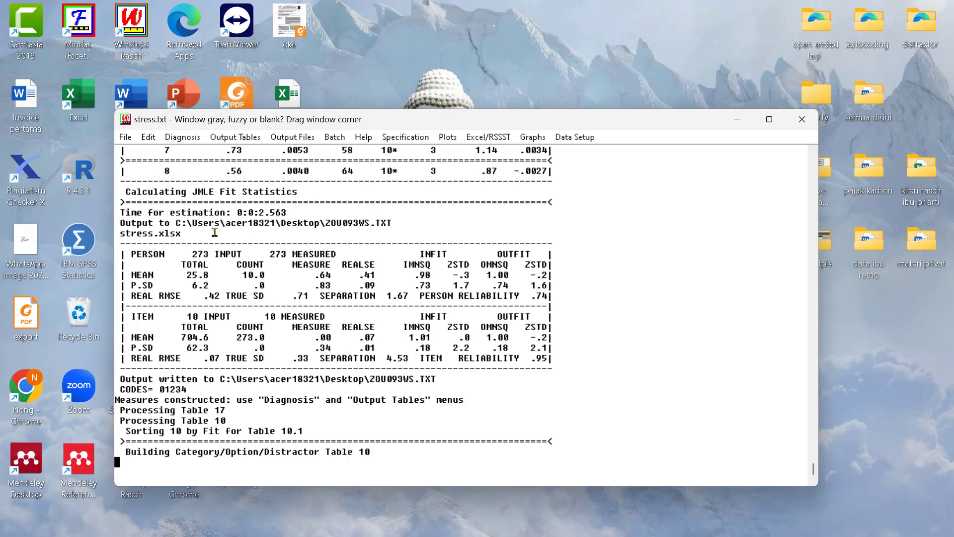
- Rerun the analysis with the reduced item labels by restarting stress.txt, closing old output windows and accepting a temporary report file
{"action": "left_click", "coordinate": [131, 140]}
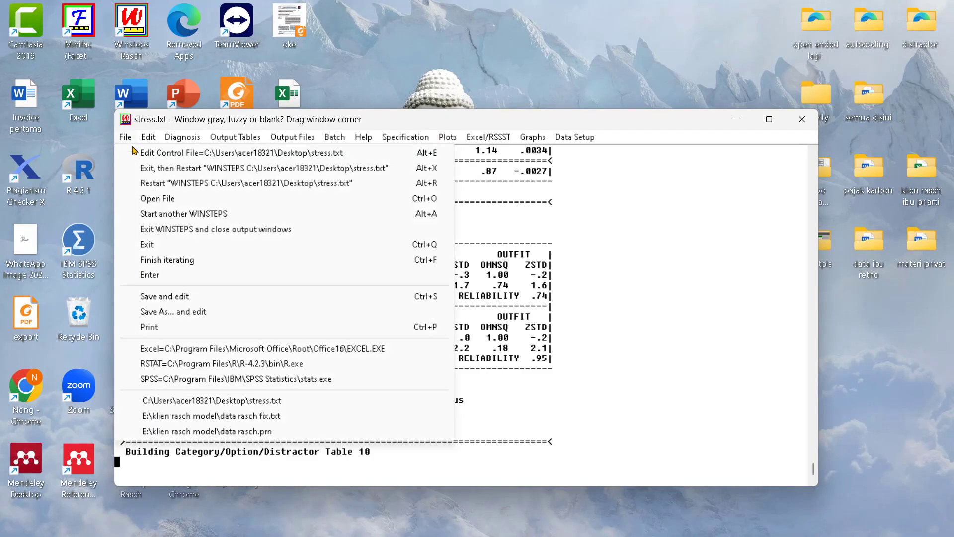
{"action": "left_click", "coordinate": [212, 169]}
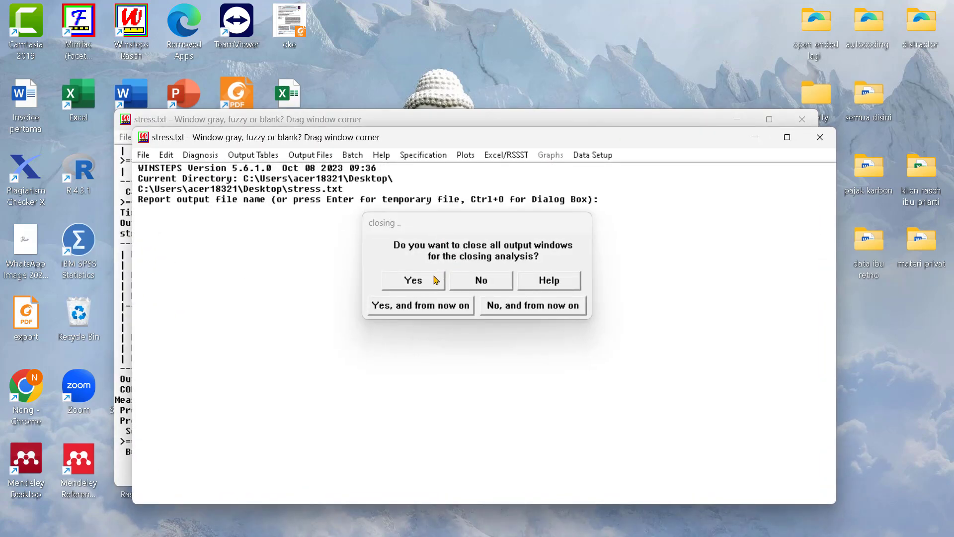
{"action": "left_click", "coordinate": [435, 280]}
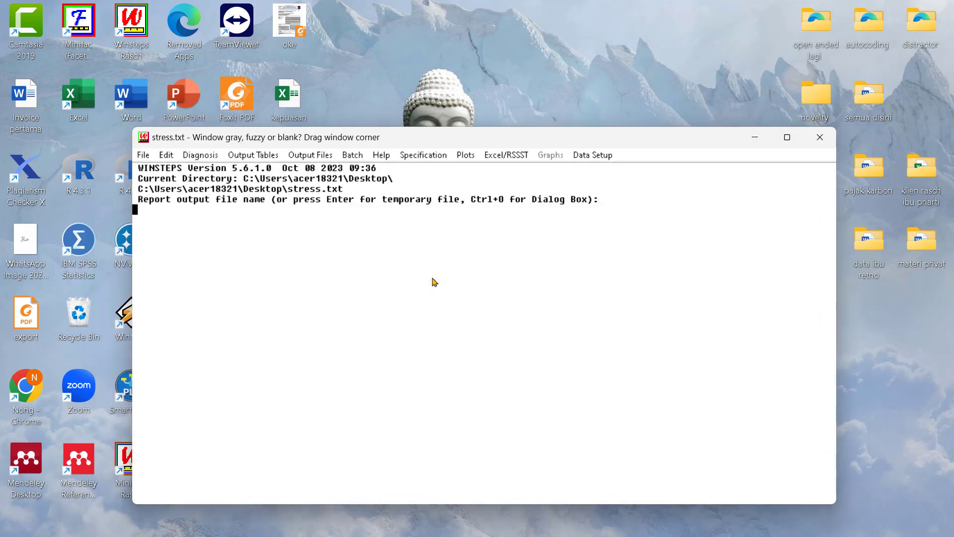
{"action": "key", "text": "Return"}
{"action": "key", "text": "Return"}
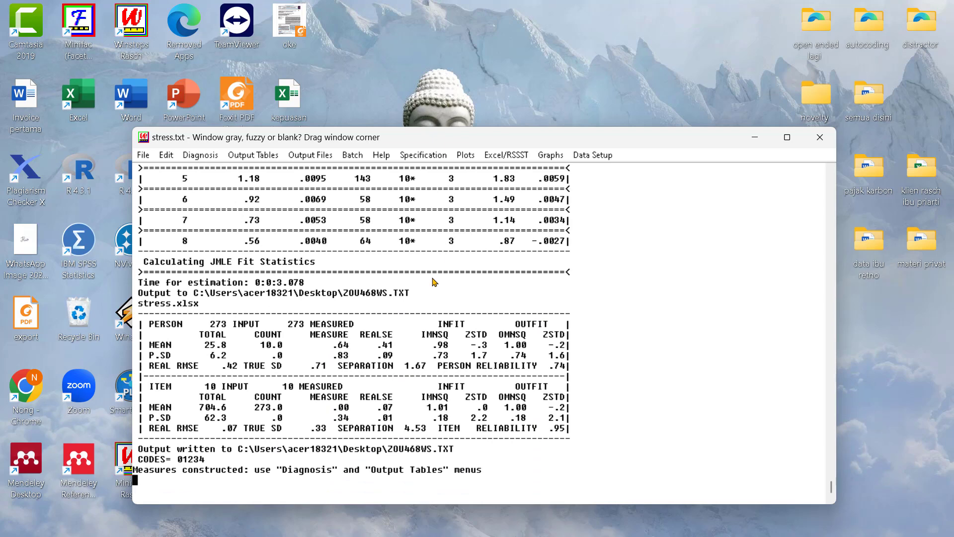
- Produce the item measure table 13 to check the item list, then close it and the stress control file
{"action": "left_click", "coordinate": [201, 156]}
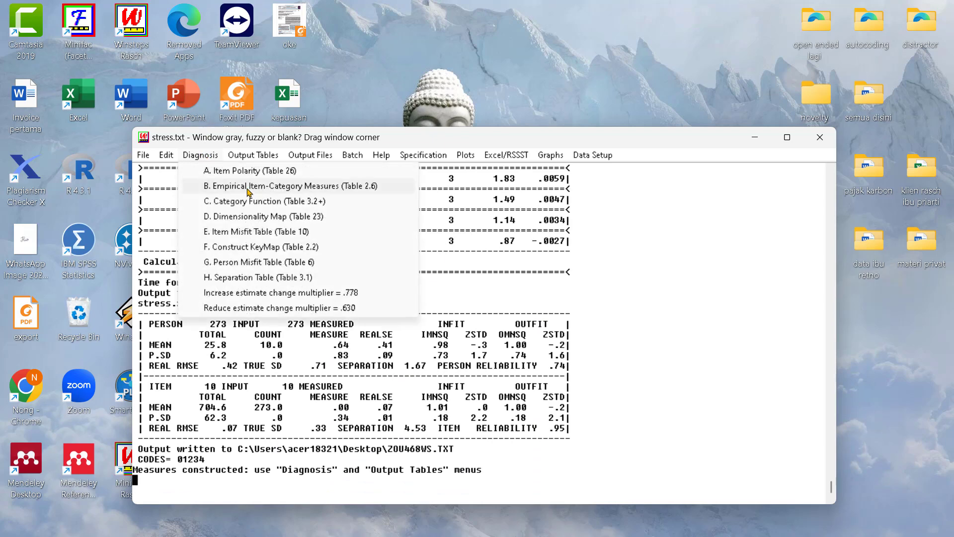
{"action": "left_click", "coordinate": [262, 160]}
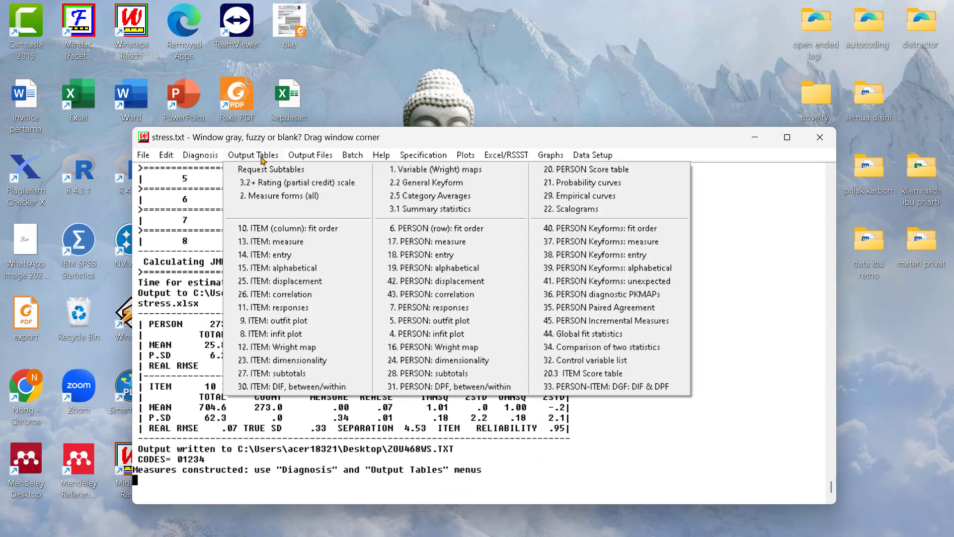
{"action": "left_click", "coordinate": [301, 242]}
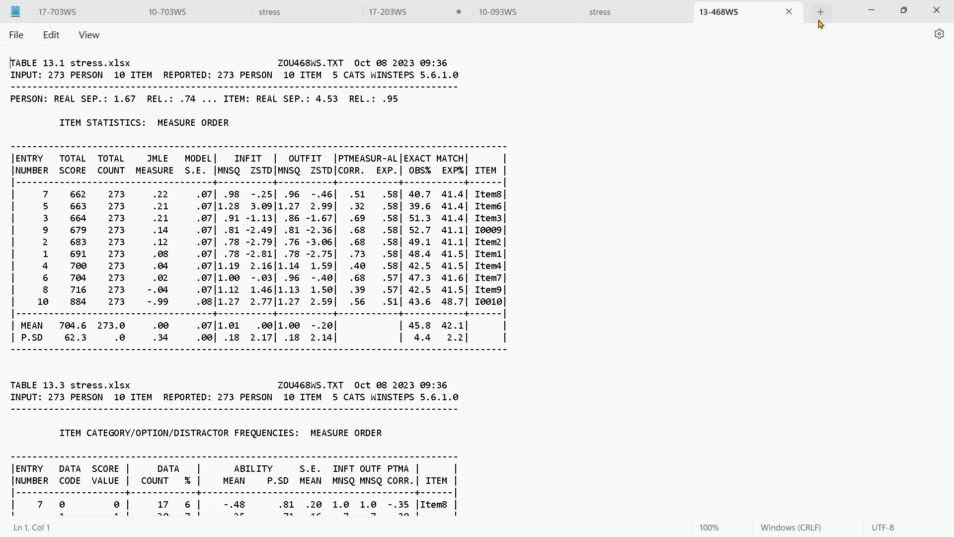
{"action": "left_click", "coordinate": [789, 12]}
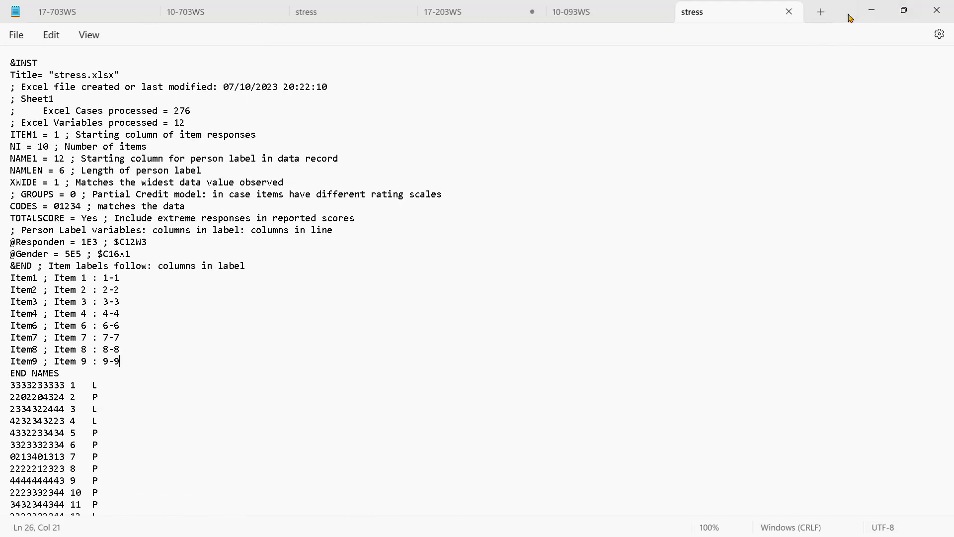
{"action": "left_click", "coordinate": [789, 12]}
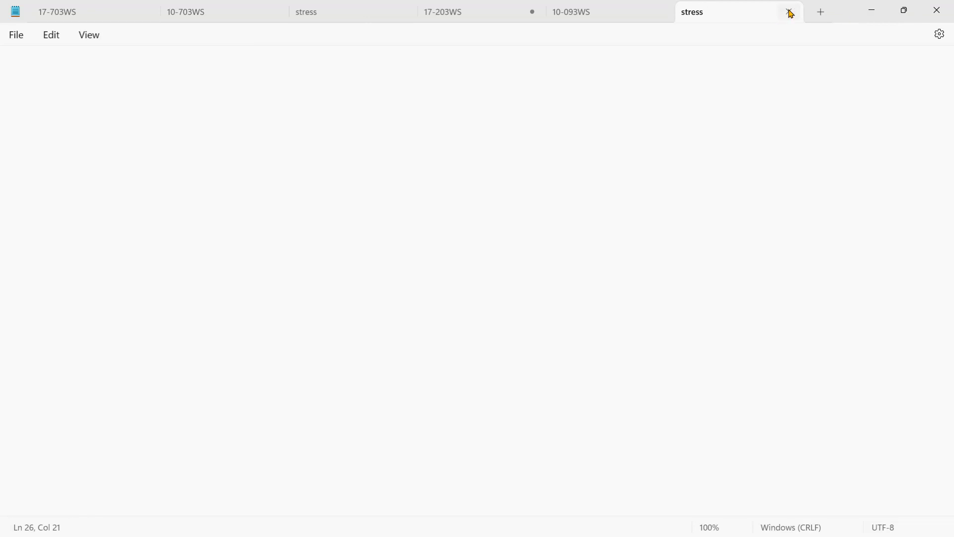
{"action": "left_click", "coordinate": [873, 10]}
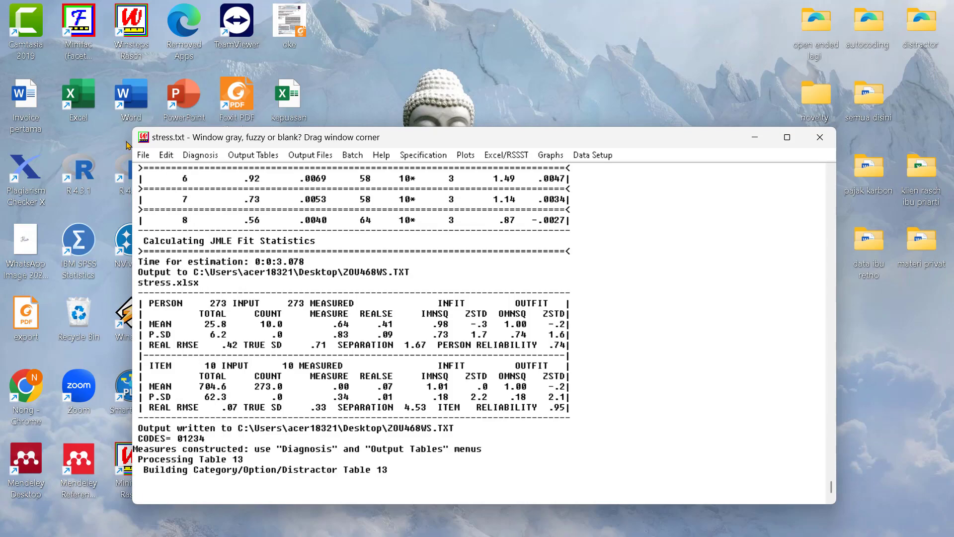
- Open the stress control file for editing and set the number of items, NI, to 8
{"action": "left_click", "coordinate": [143, 155]}
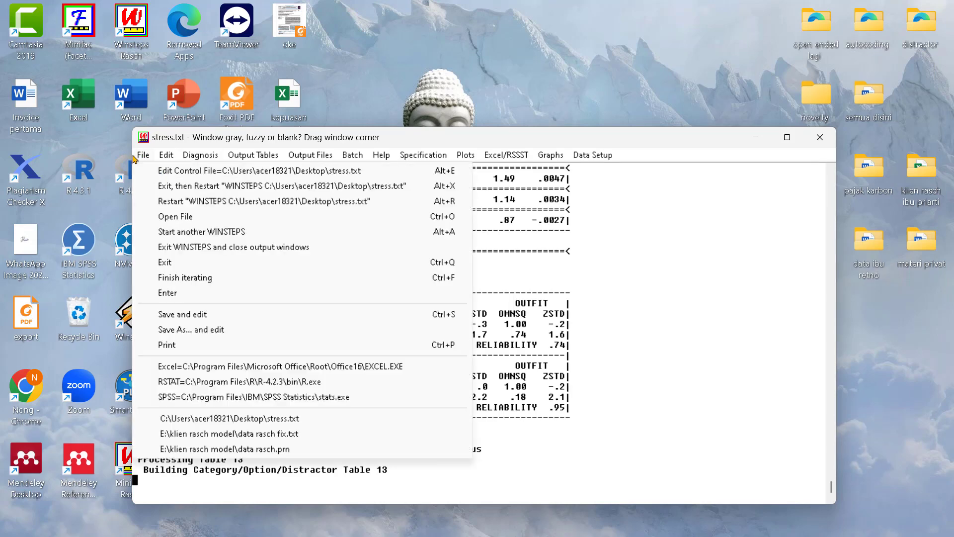
{"action": "left_click", "coordinate": [230, 172]}
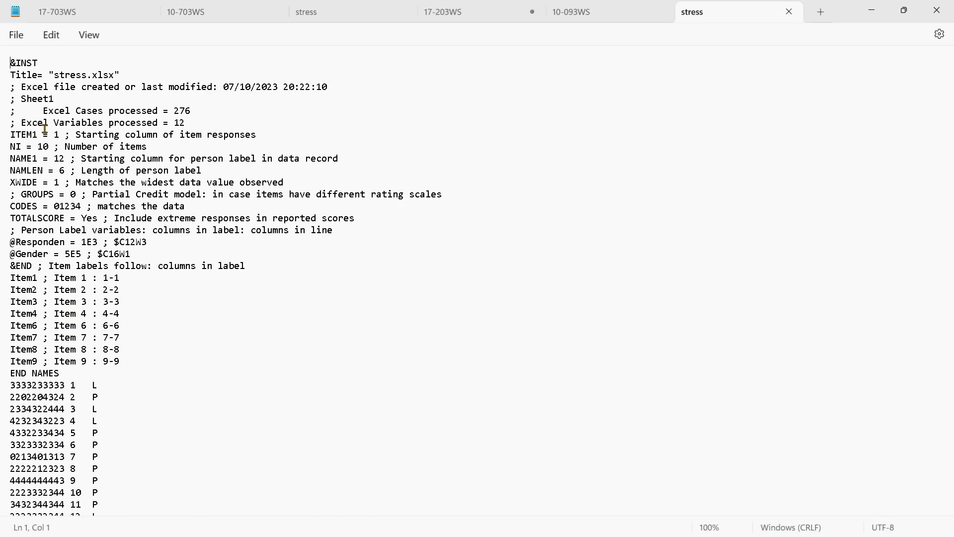
{"action": "left_click", "coordinate": [48, 146]}
{"action": "key", "text": "BackSpace"}
{"action": "key", "text": "BackSpace"}
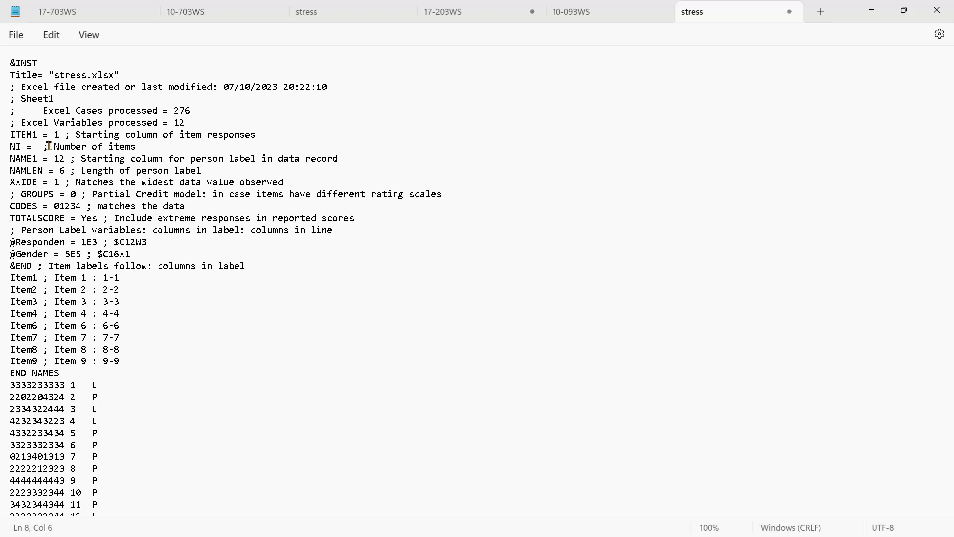
{"action": "type", "text": "8"}
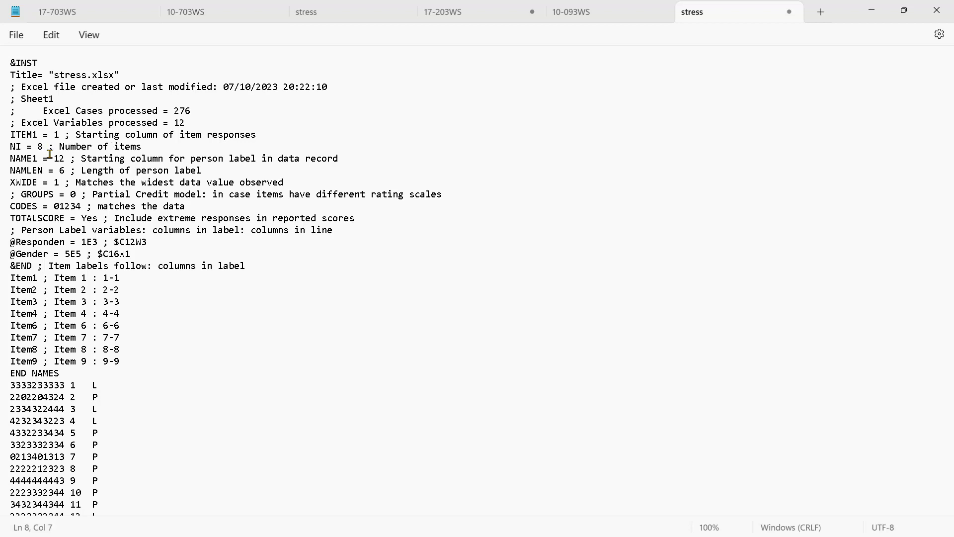
- Save the stress control file with the new item count, close it and return to Winsteps
{"action": "left_click", "coordinate": [17, 40]}
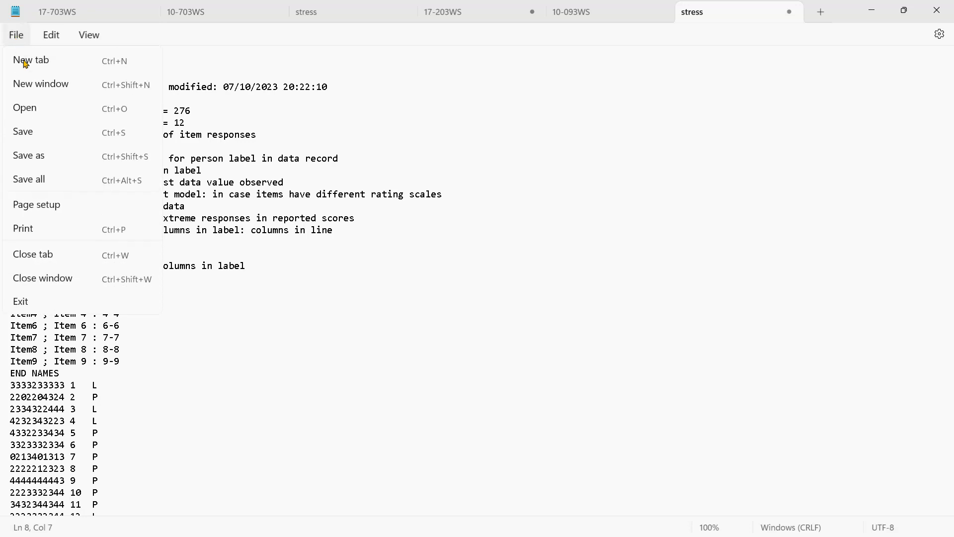
{"action": "left_click", "coordinate": [33, 133]}
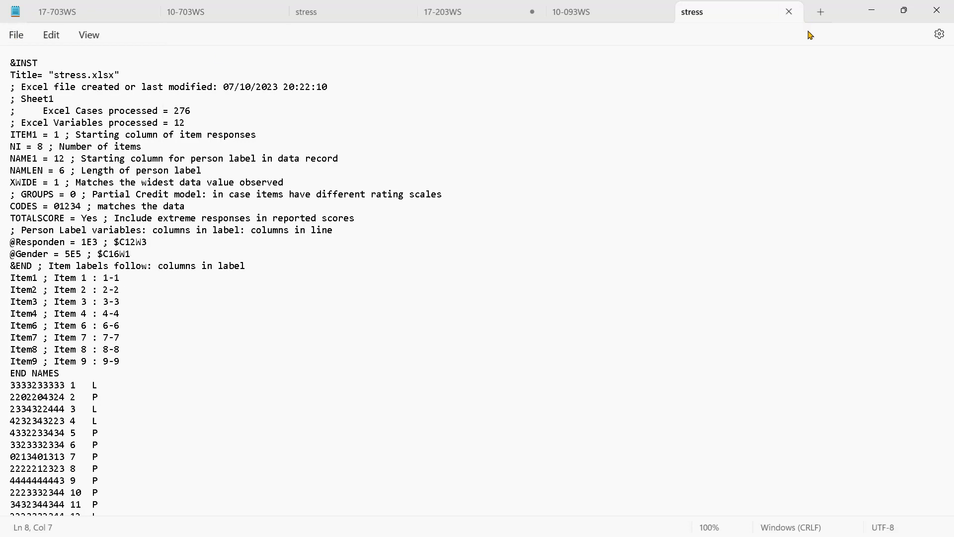
{"action": "left_click", "coordinate": [790, 12]}
{"action": "left_click", "coordinate": [790, 13]}
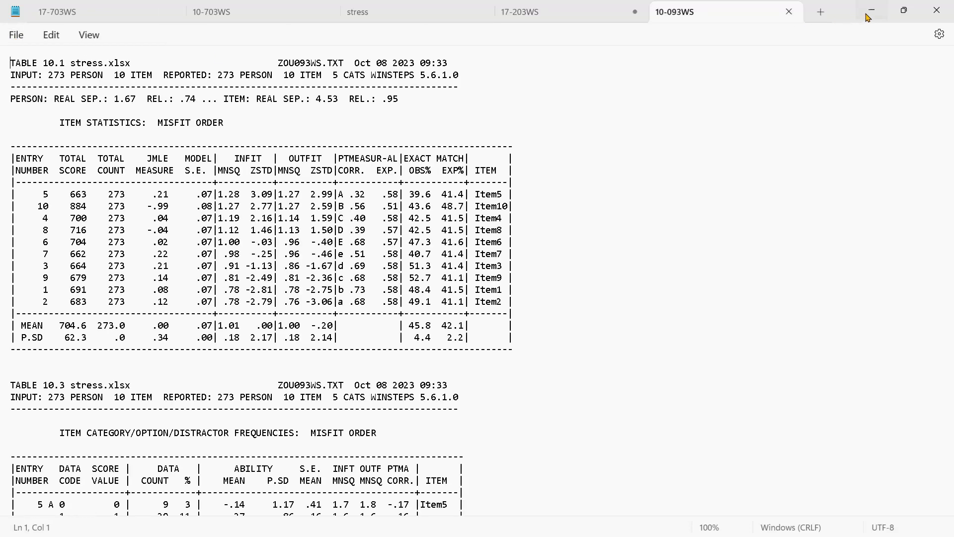
{"action": "left_click", "coordinate": [867, 13]}
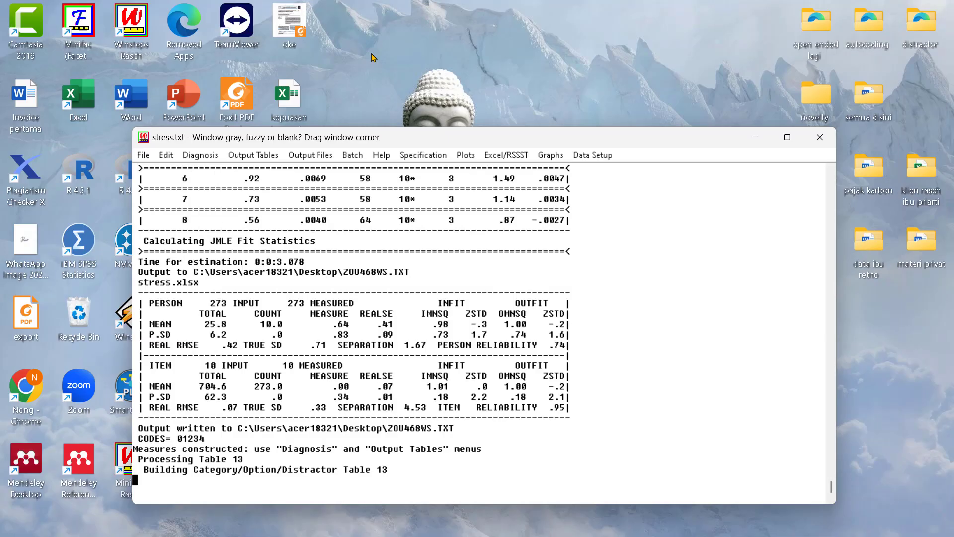
- Rerun the analysis by exiting and restarting Winsteps with stress.txt, accepting a temporary report file and no extra specifications
{"action": "left_click", "coordinate": [149, 158]}
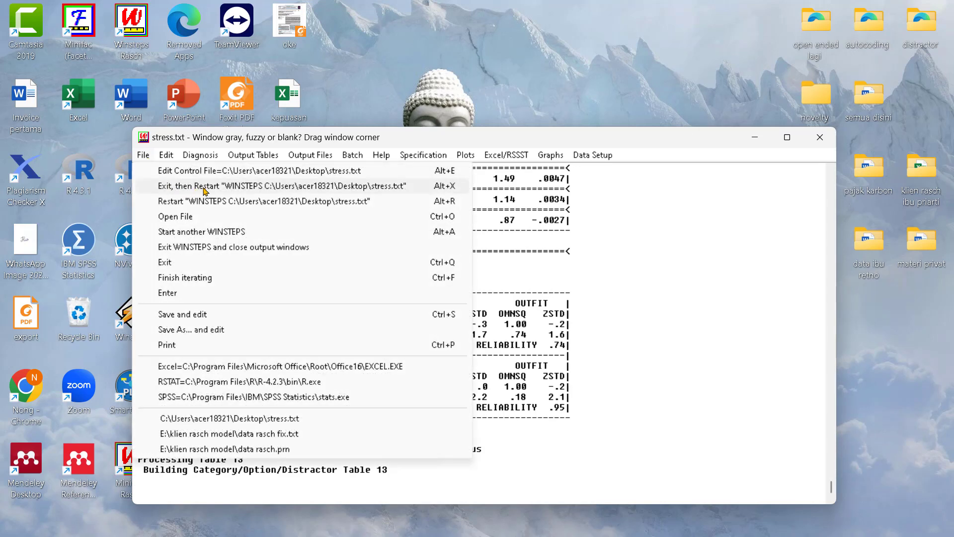
{"action": "left_click", "coordinate": [229, 187]}
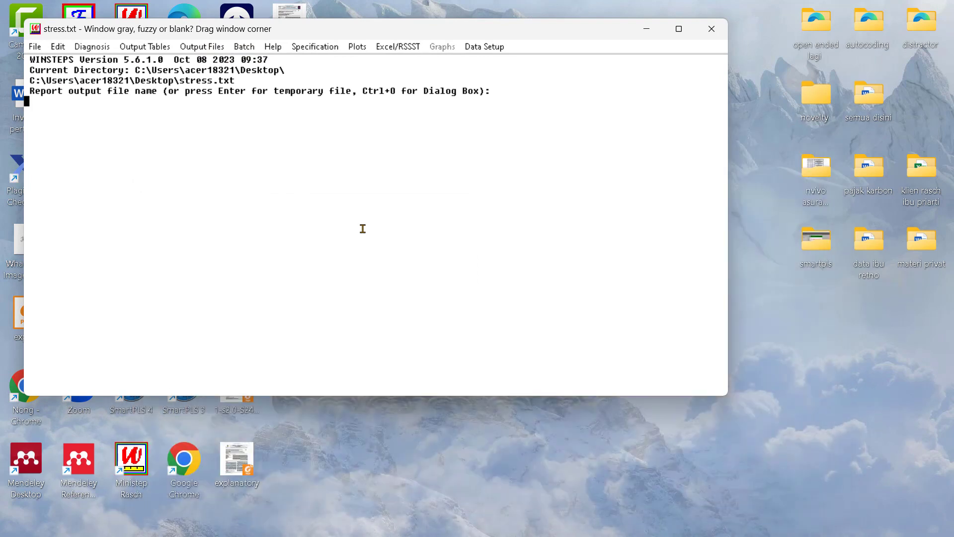
{"action": "key", "text": "Return"}
{"action": "key", "text": "Return"}
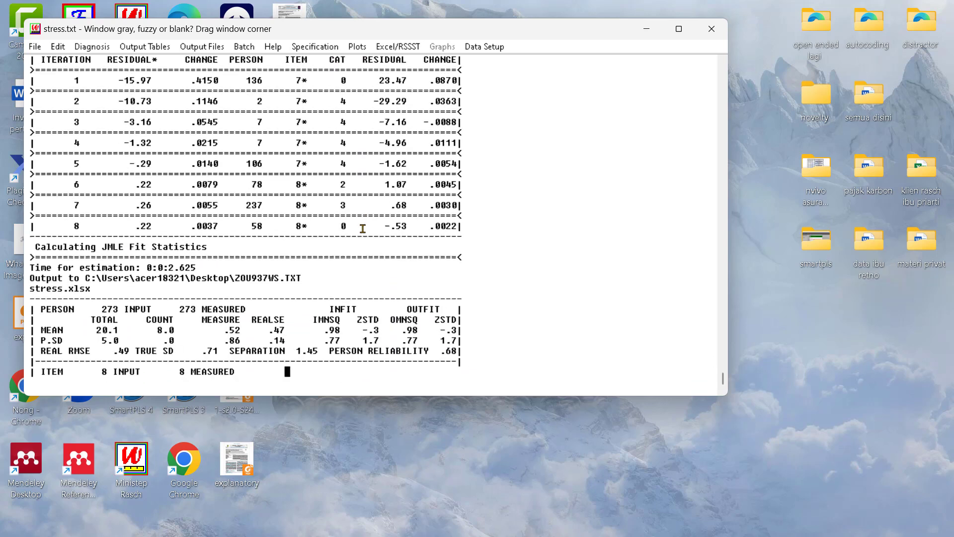
- Produce the item measure table 13 for the reduced item set, then close Winsteps together with all output windows of the analysis
{"action": "left_click", "coordinate": [147, 47]}
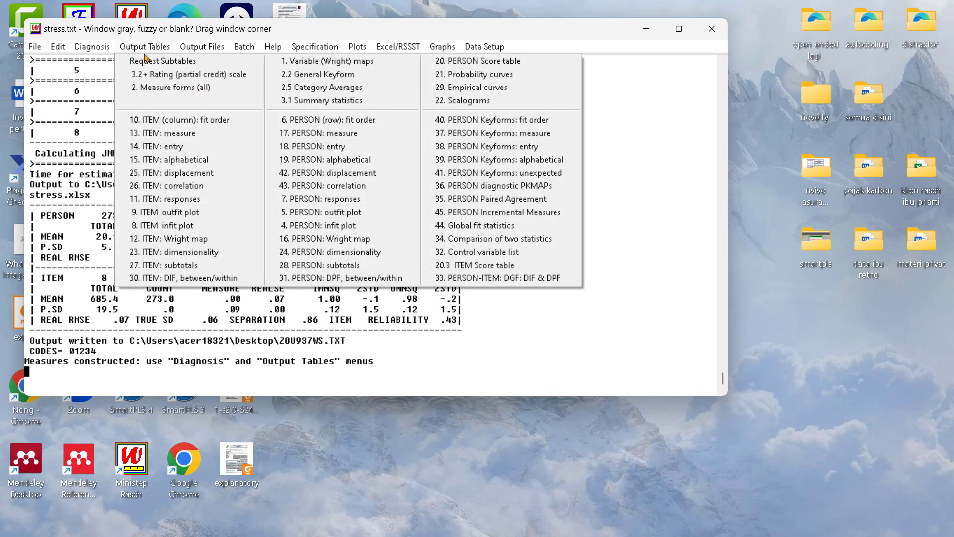
{"action": "left_click", "coordinate": [194, 134]}
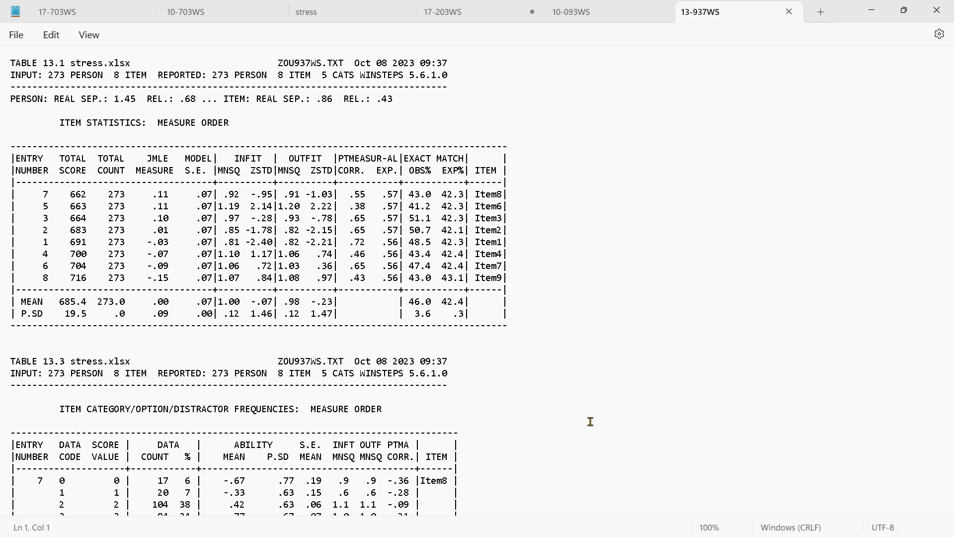
{"action": "left_click", "coordinate": [867, 8]}
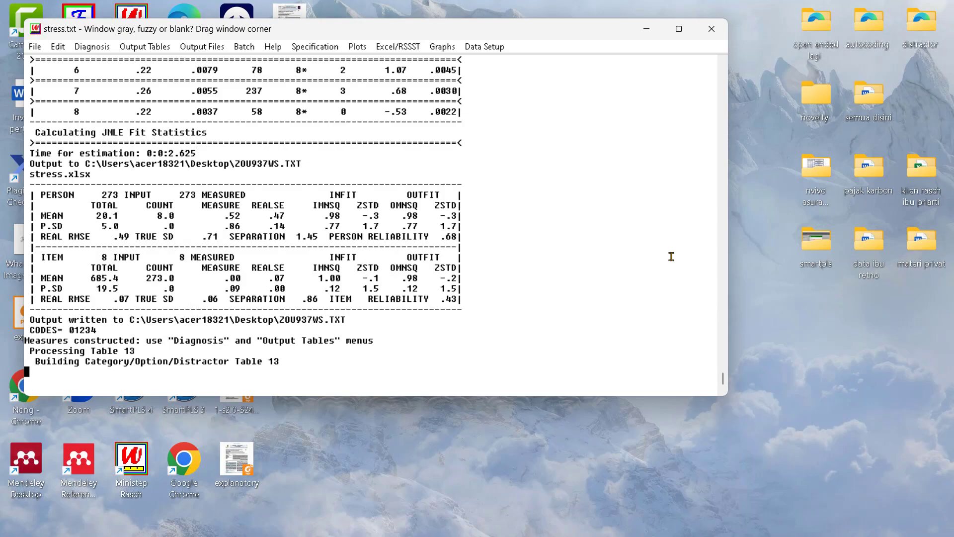
{"action": "left_click", "coordinate": [712, 28]}
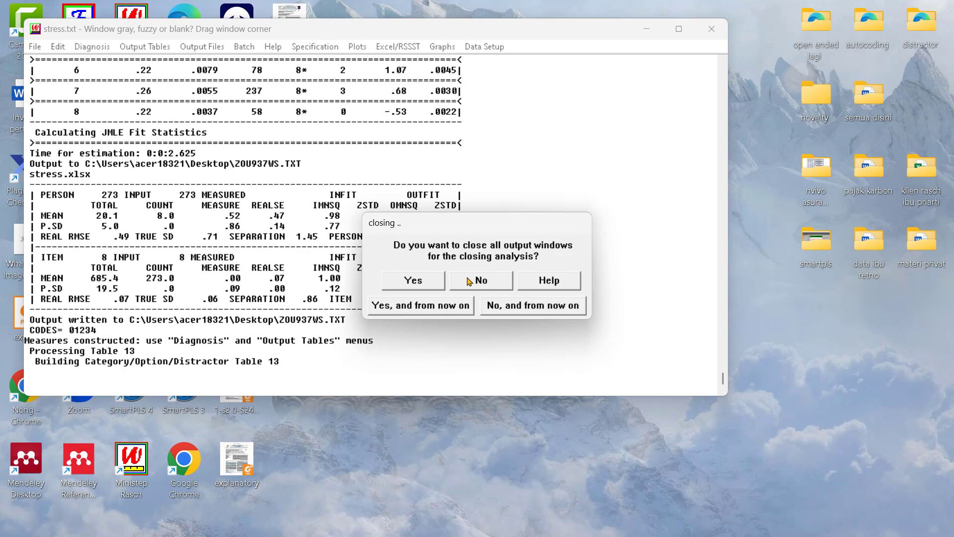
{"action": "left_click", "coordinate": [411, 280]}
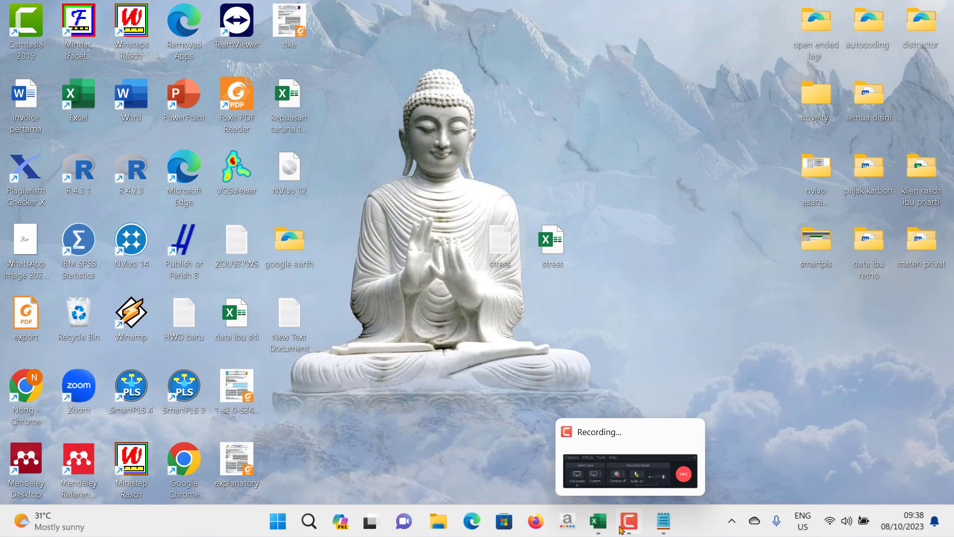